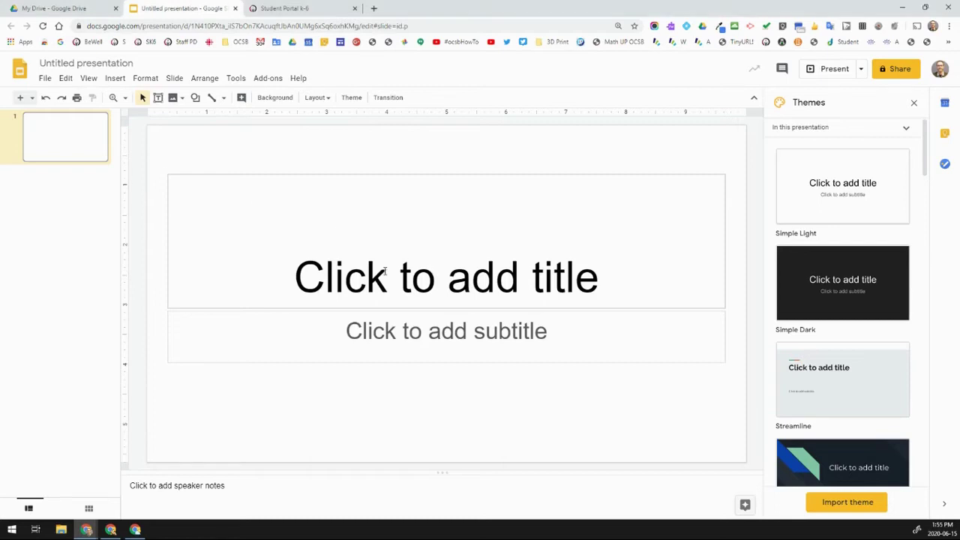
Enter "Title" as the first slide's title and "Text" as its subtitle.
left_click(385, 271)
type("Title")
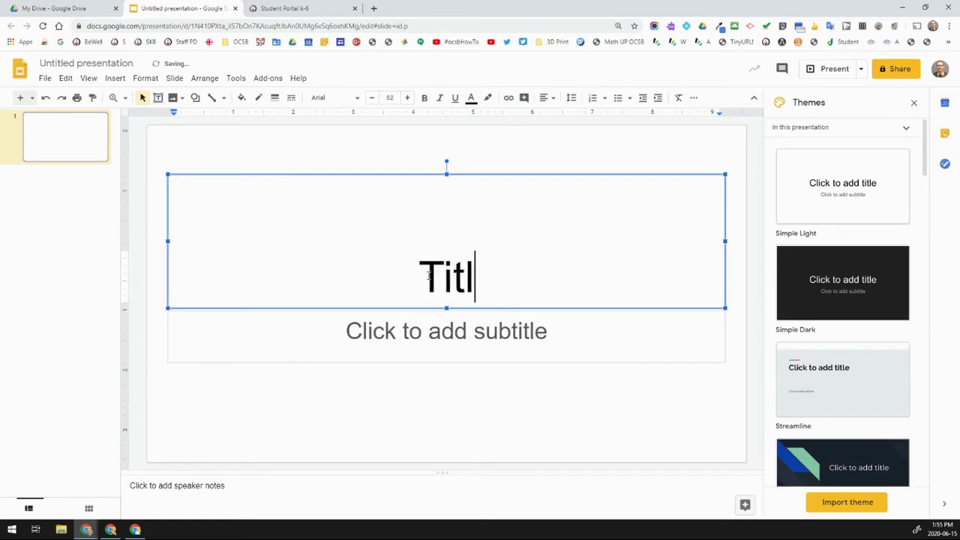
left_click(461, 340)
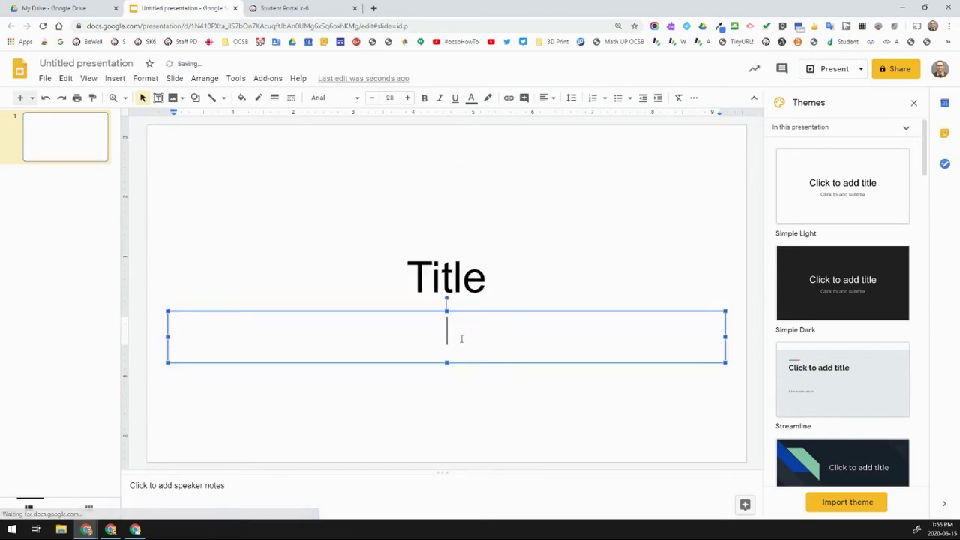
type("Text")
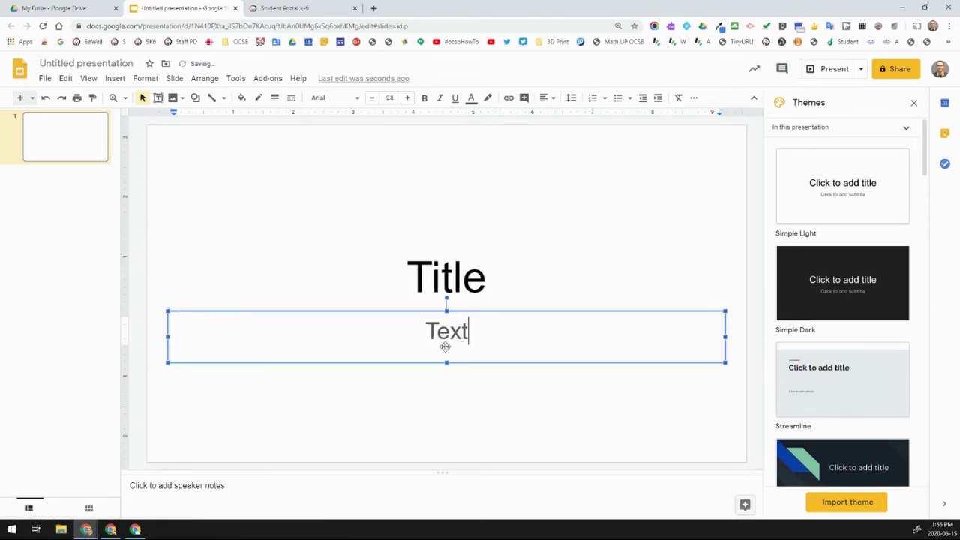
left_click(324, 219)
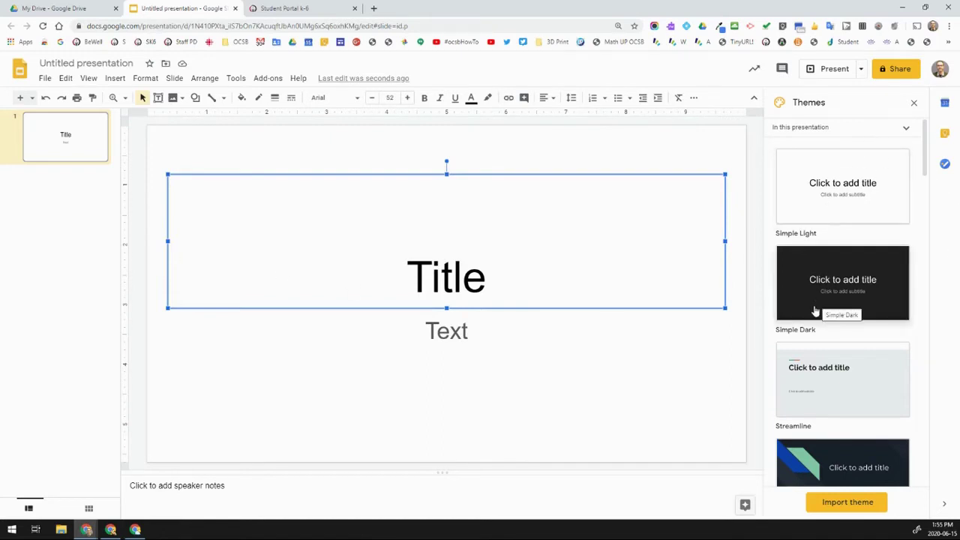
Apply the Beach Day theme to the presentation and close the theme list.
scroll(815, 311, "down", 4)
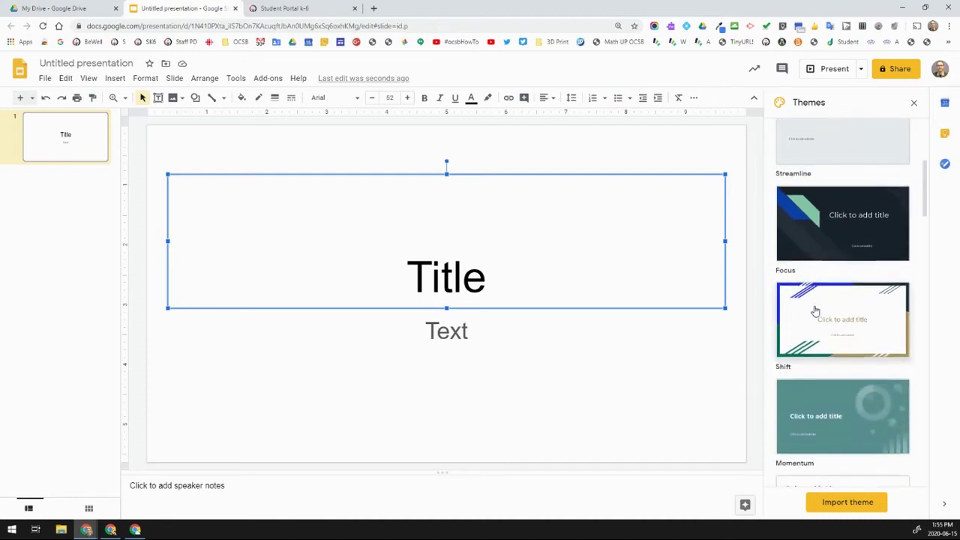
scroll(815, 311, "down", 1)
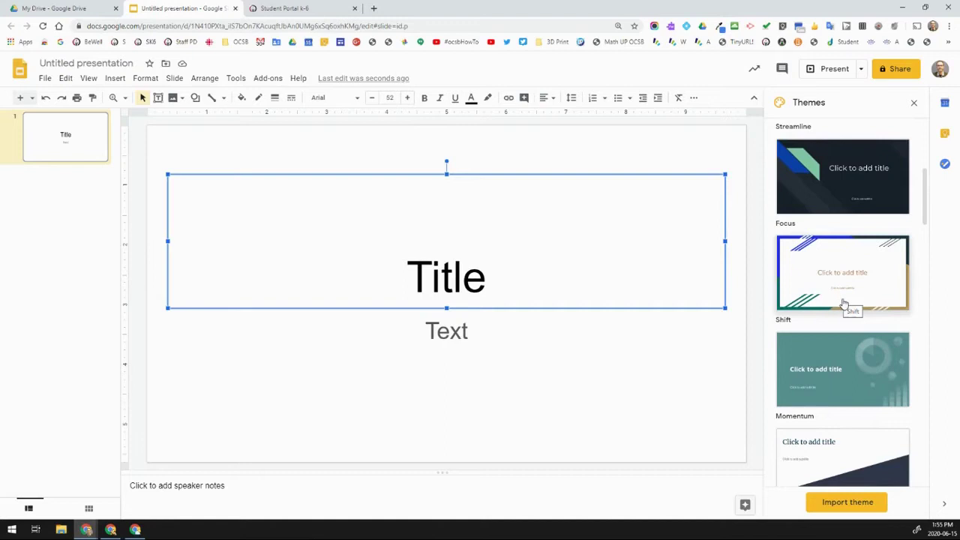
scroll(844, 304, "down", 3)
scroll(846, 305, "down", 4)
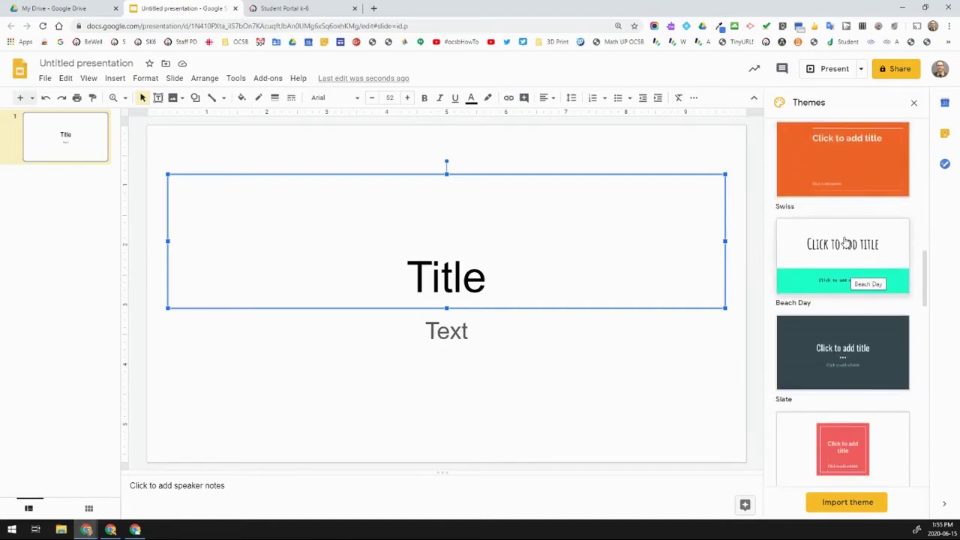
left_click(845, 243)
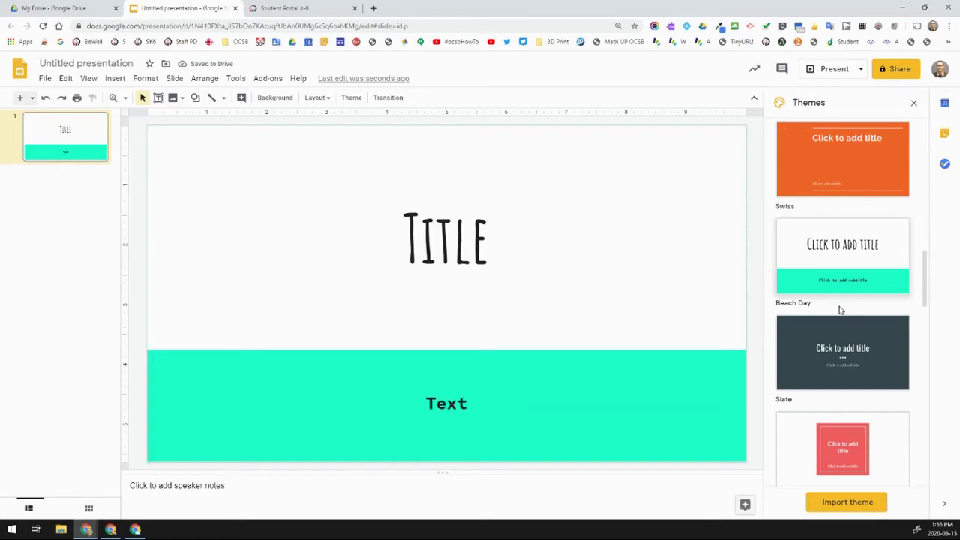
left_click(914, 103)
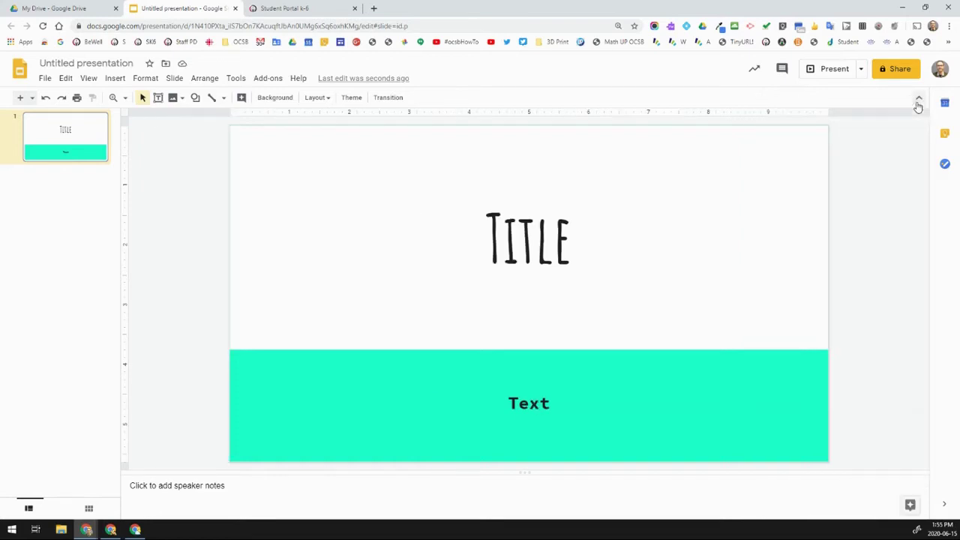
Rename the presentation as "TechTuesday Tip - Google Slides".
left_click(132, 66)
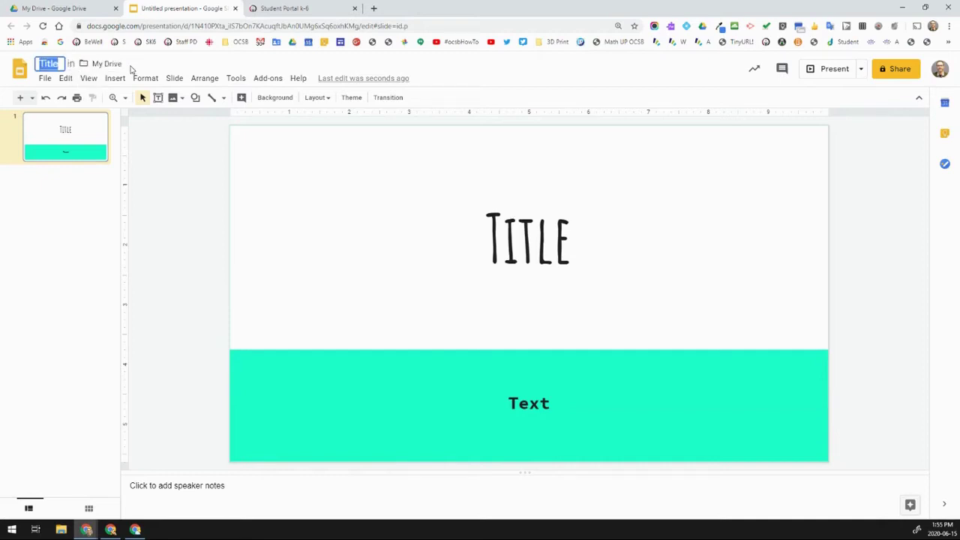
type("TechTuesd")
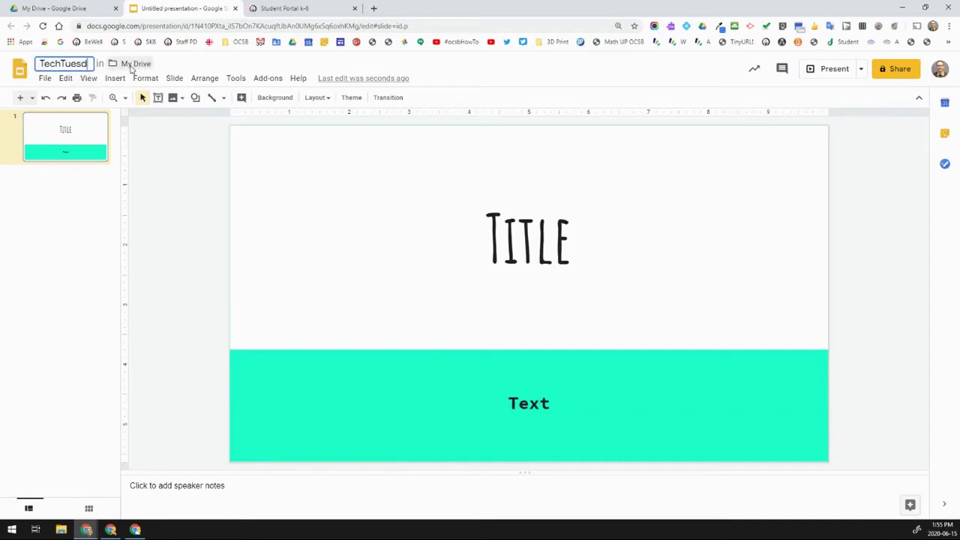
type("ay Tip -")
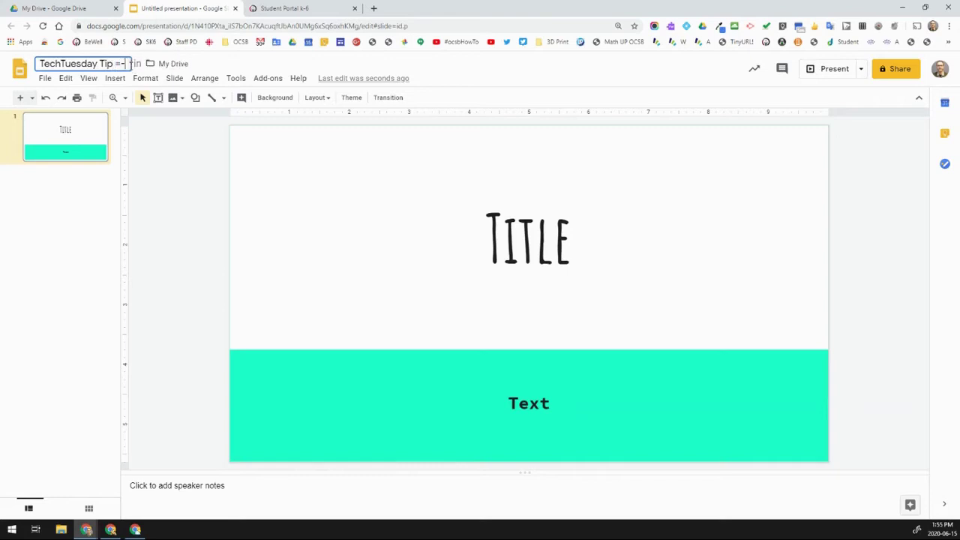
key("BackSpace")
key("BackSpace")
type("- Google Slid")
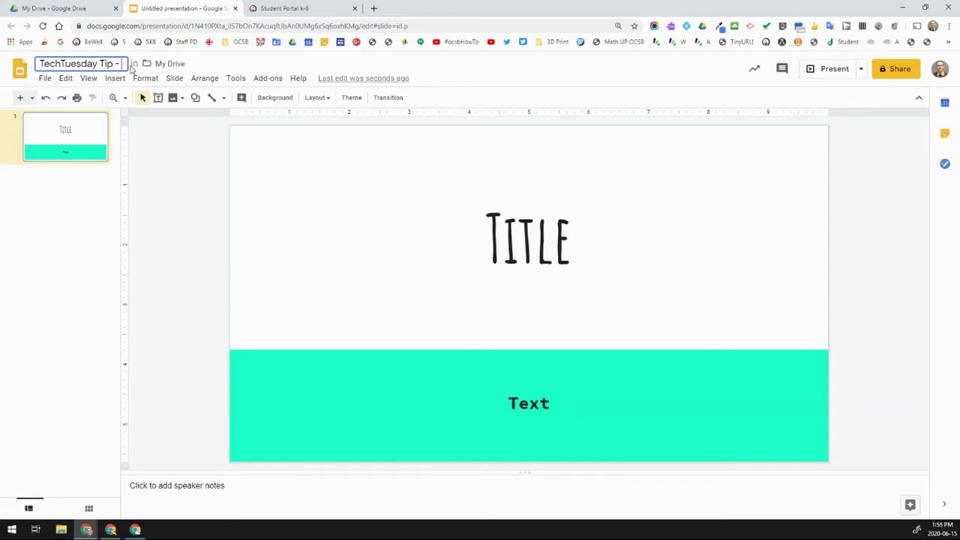
type("es")
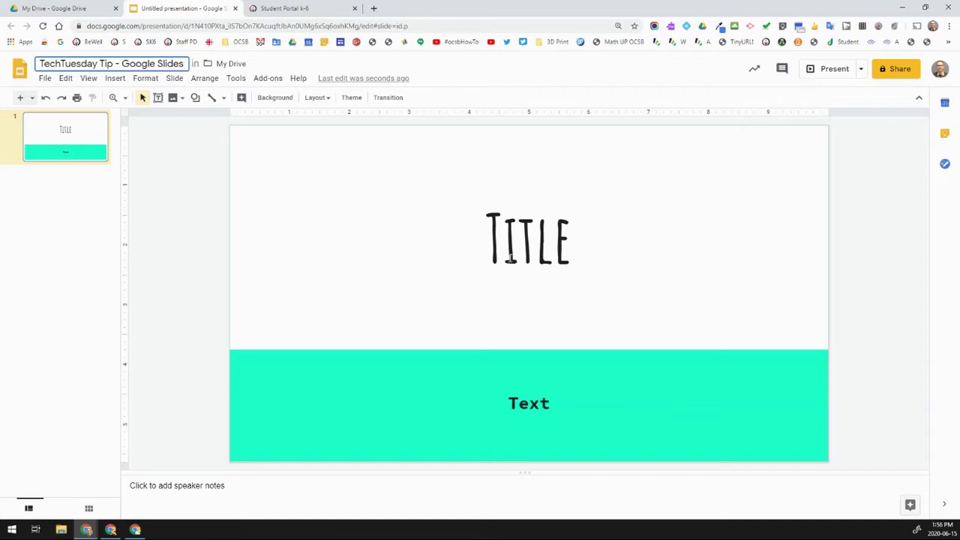
left_click(509, 257)
left_click_drag(572, 258, 448, 258)
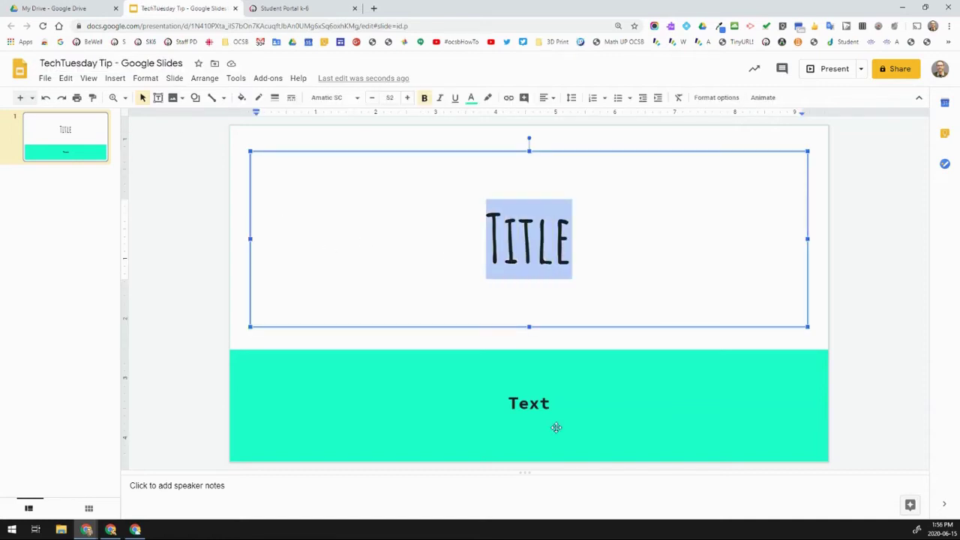
left_click(540, 411)
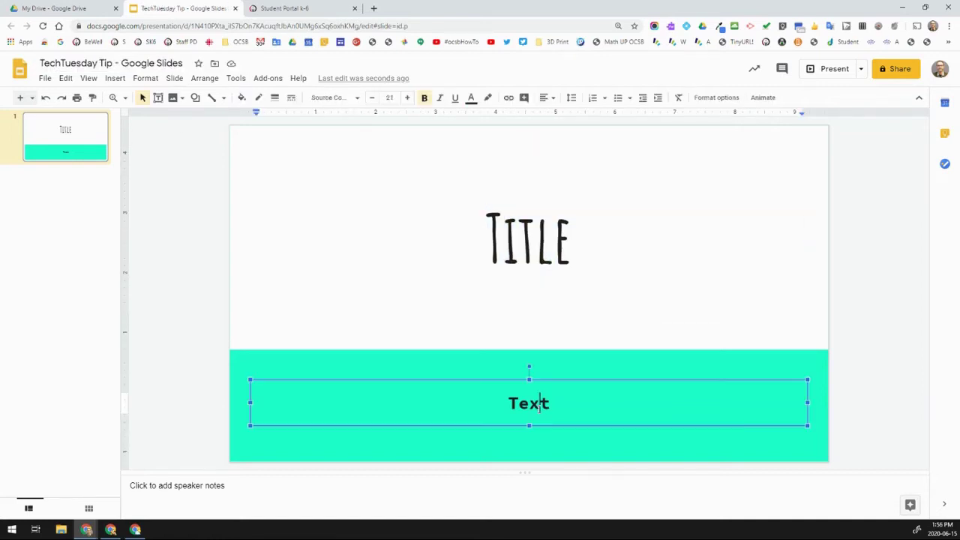
Copy the title slide and paste it as slide 2, and add an empty title slide after it.
right_click(82, 141)
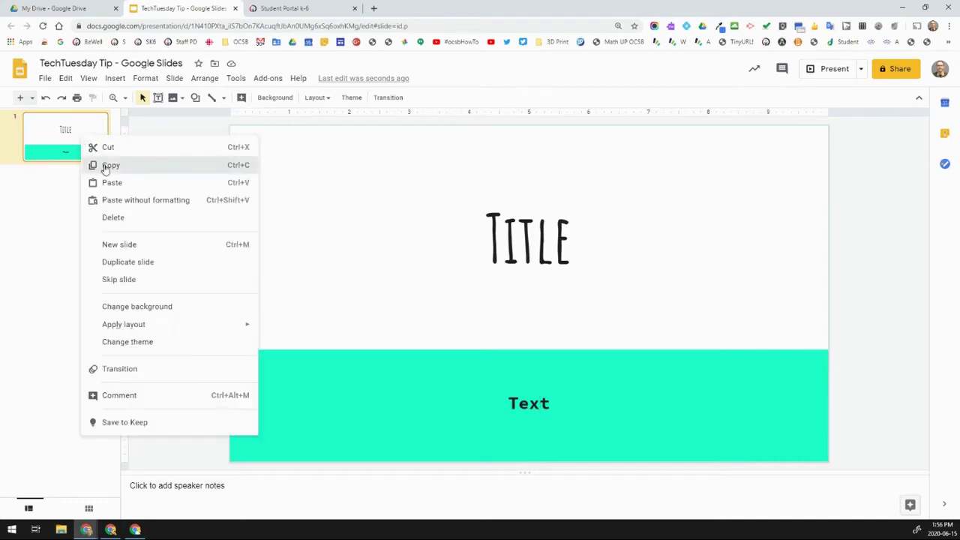
left_click(106, 166)
right_click(49, 203)
left_click(79, 248)
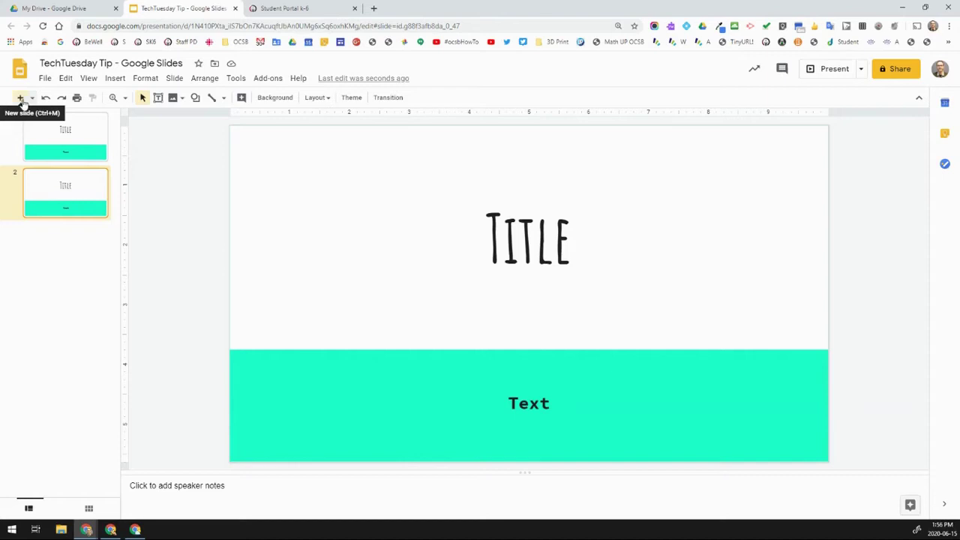
left_click(21, 99)
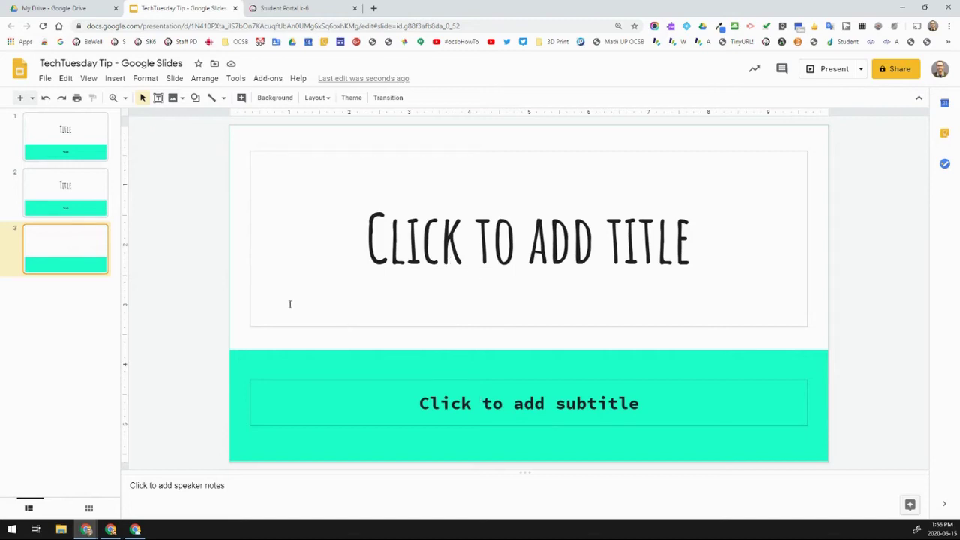
Add a slide with the Title and body layout, titled "Slide Title" and with "Text Box" as its body text.
left_click(32, 100)
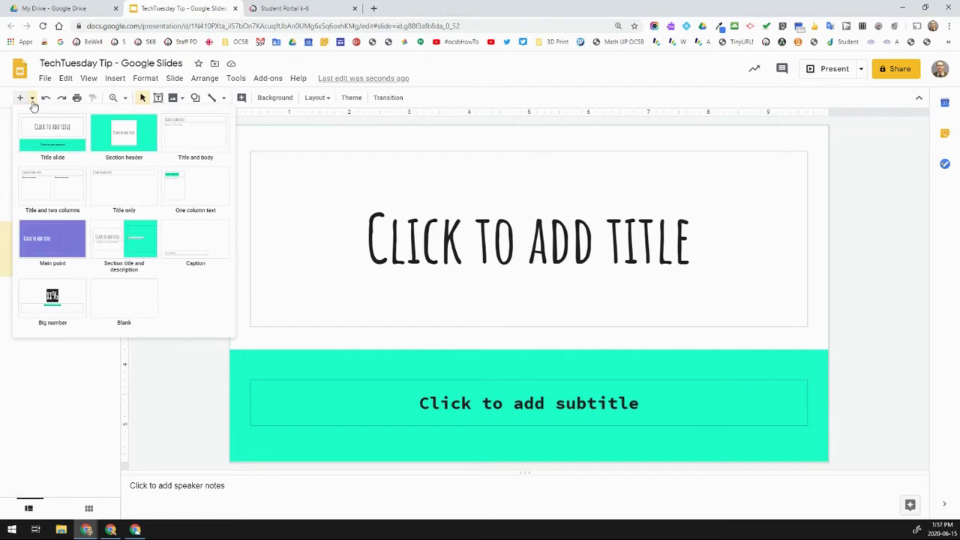
left_click(203, 135)
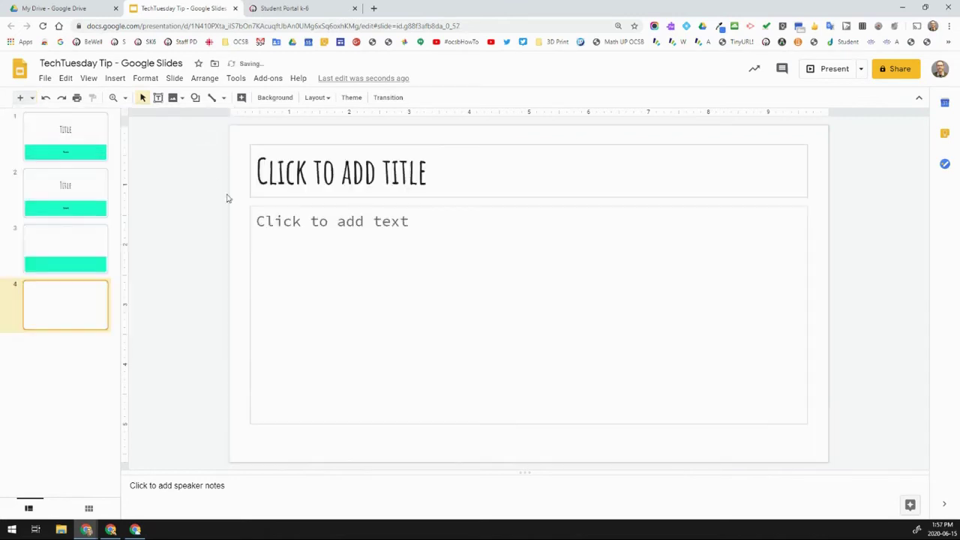
left_click(306, 177)
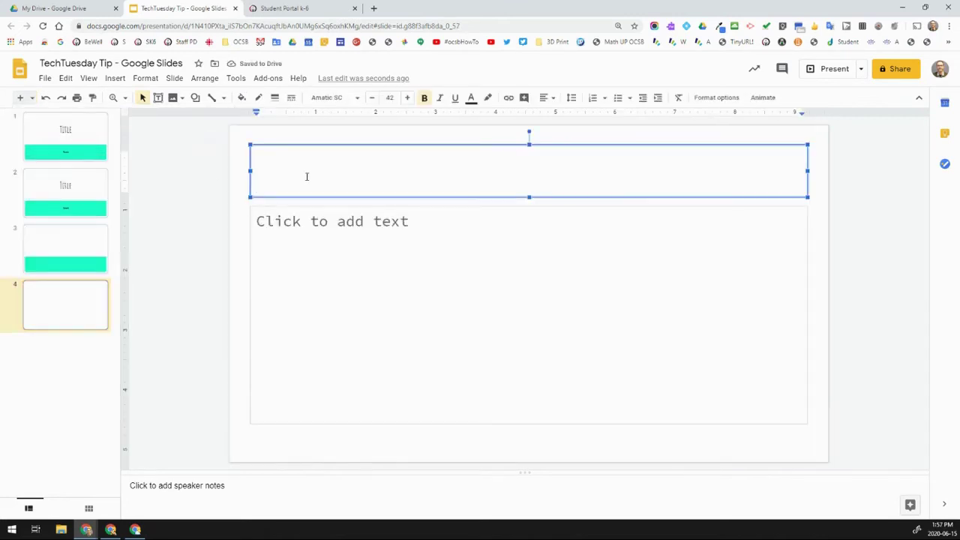
type("Slide ")
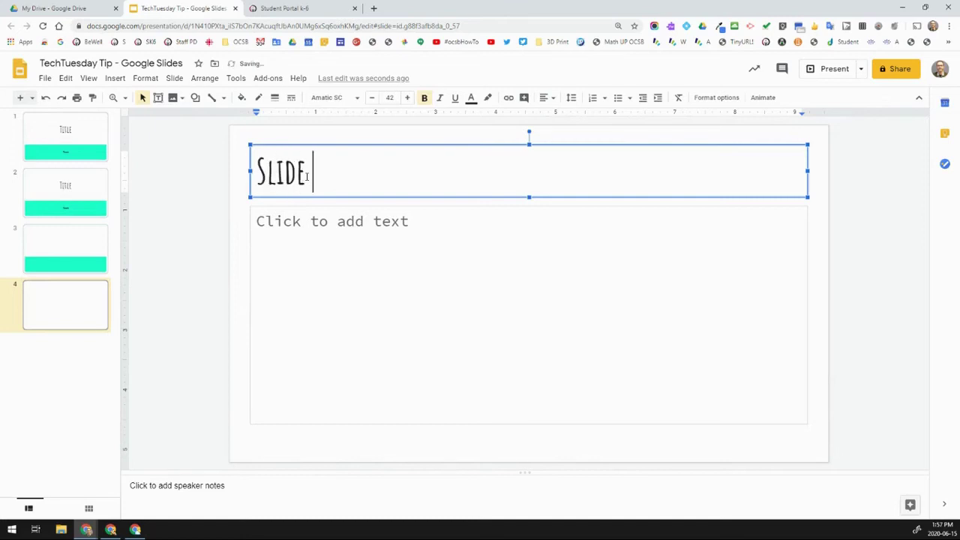
type("Title")
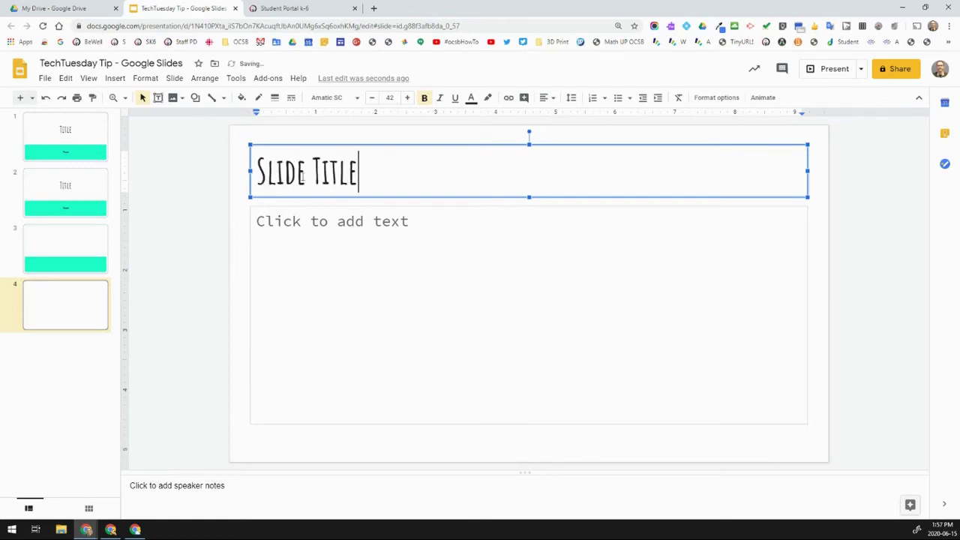
left_click(330, 237)
type("Text ")
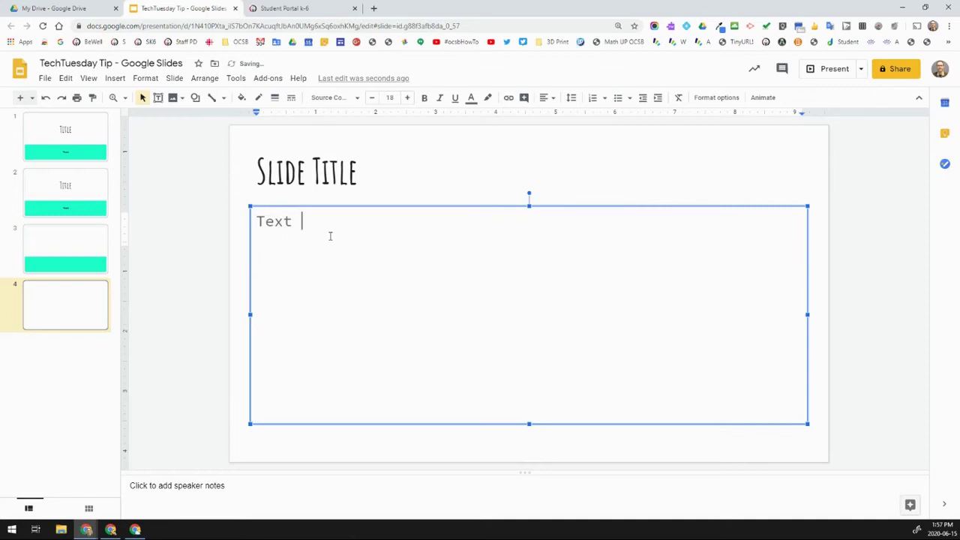
type("Box")
left_click(188, 246)
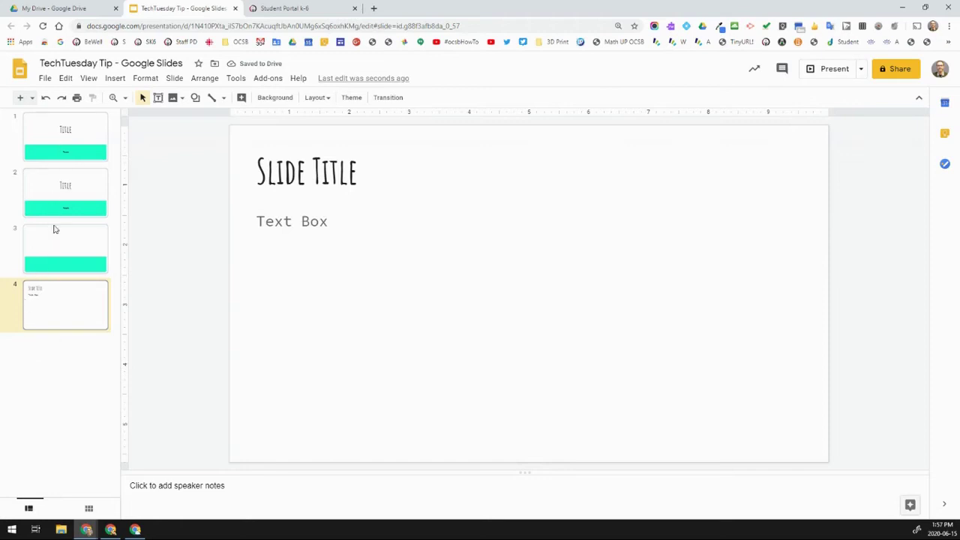
Add a Title and two columns slide titled "Title", with "Text Box 1" and "Text Box 2" in its columns.
left_click(33, 99)
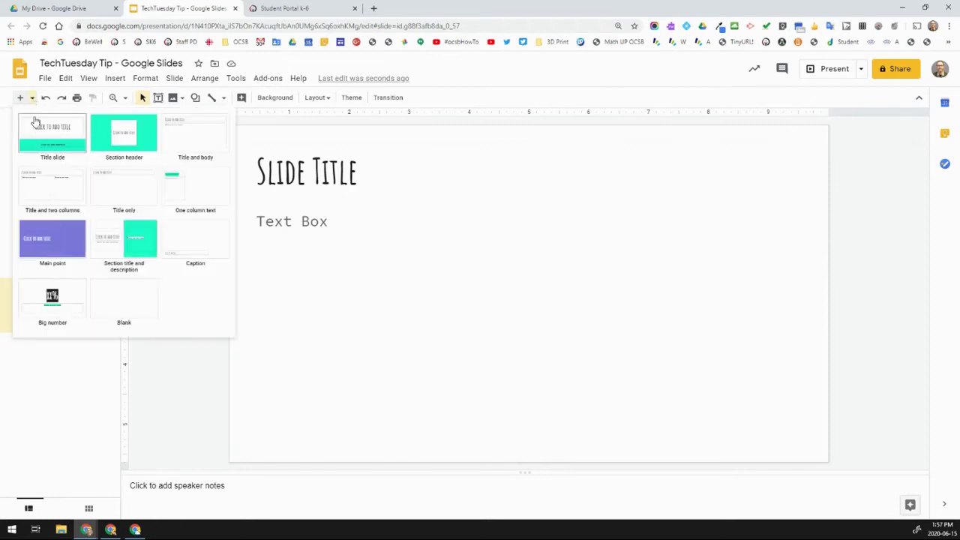
left_click(59, 194)
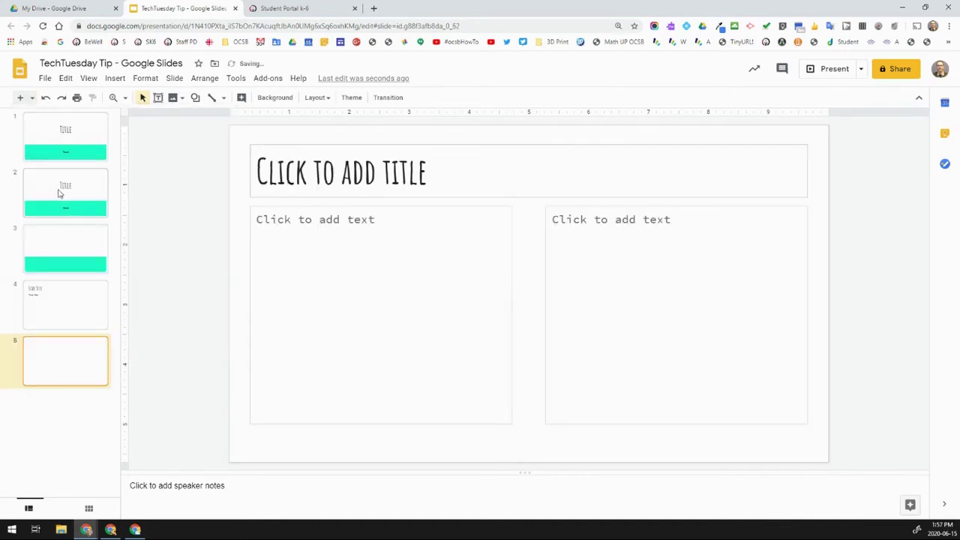
left_click(412, 173)
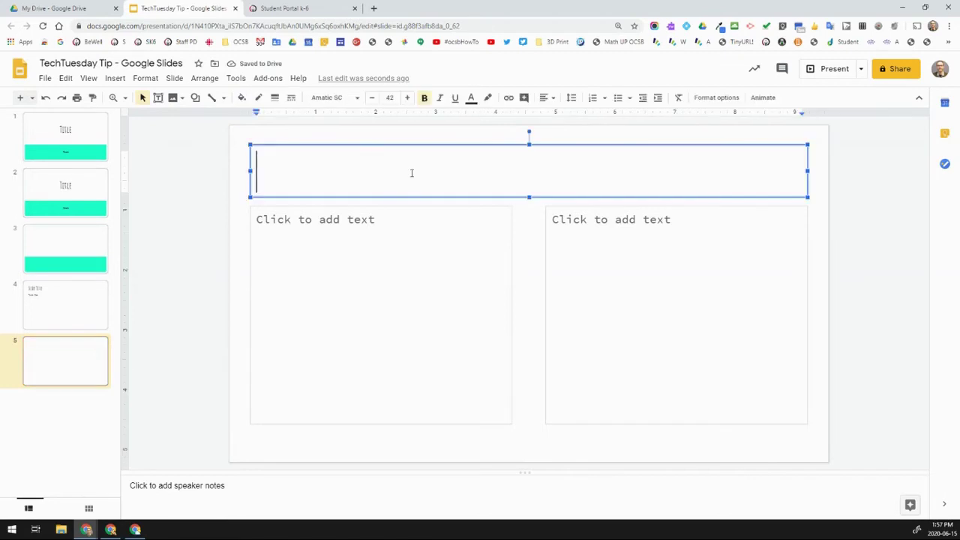
type("Title")
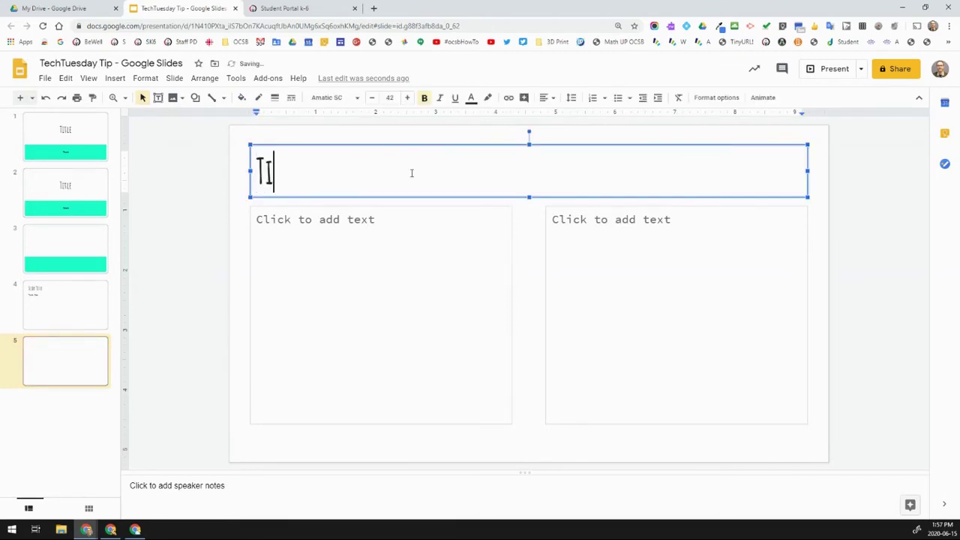
left_click(444, 237)
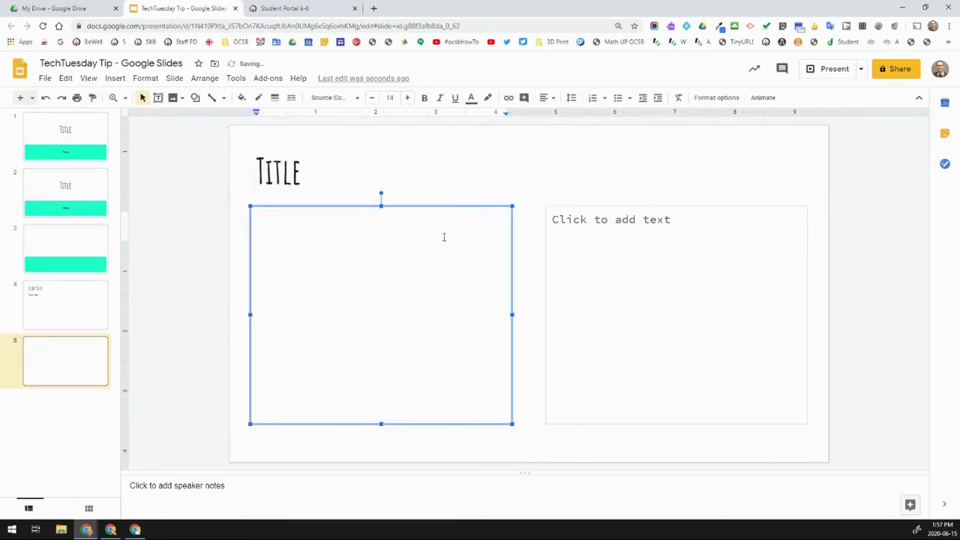
type("Text Box 1")
left_click(666, 262)
type("Text Box 2")
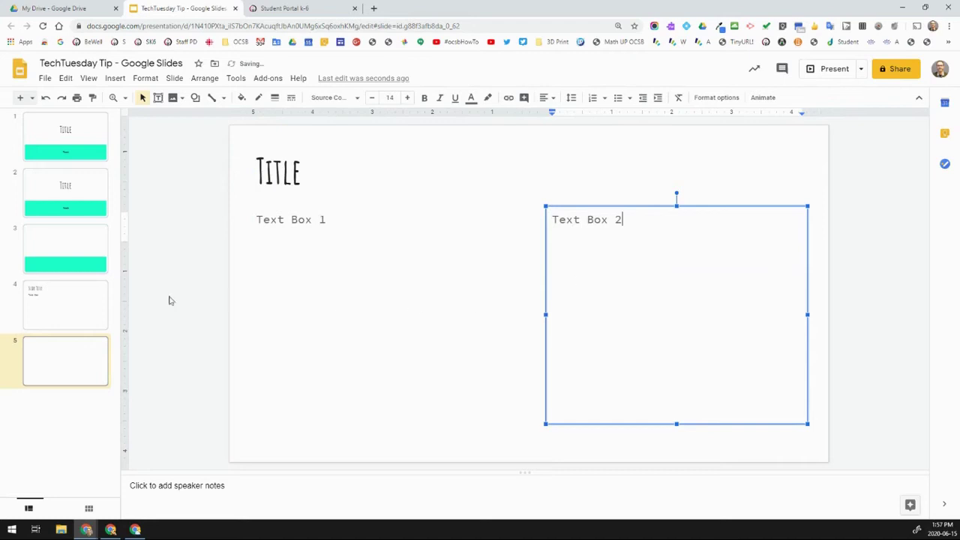
left_click(53, 415)
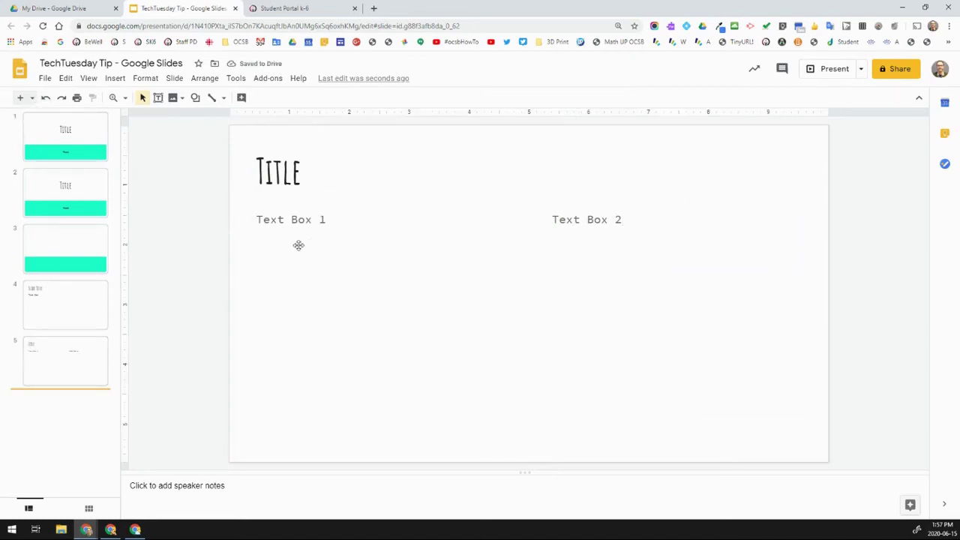
Add a slide with the One column text layout at the end of the presentation.
left_click(32, 99)
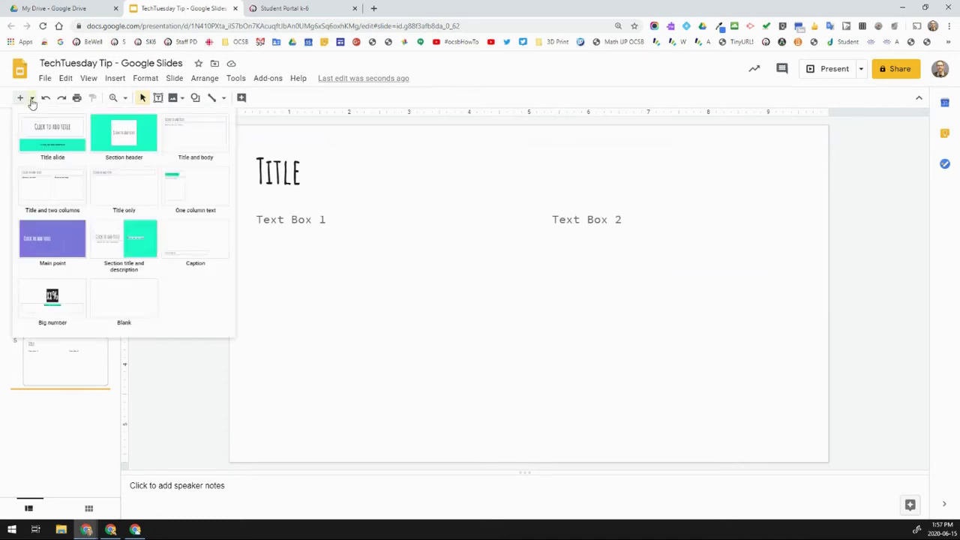
left_click(195, 187)
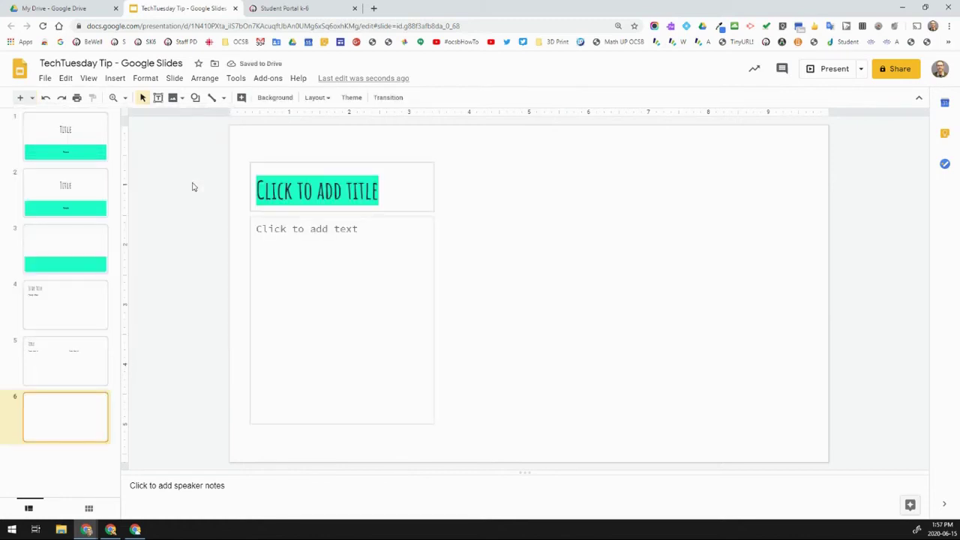
Replace the title on slide 4 with "Master Slide".
left_click(60, 307)
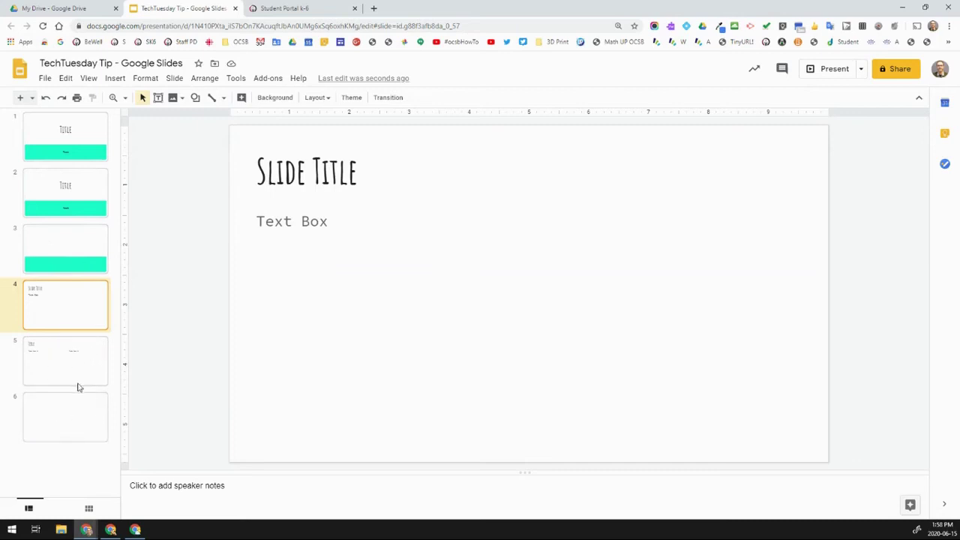
left_click(319, 225)
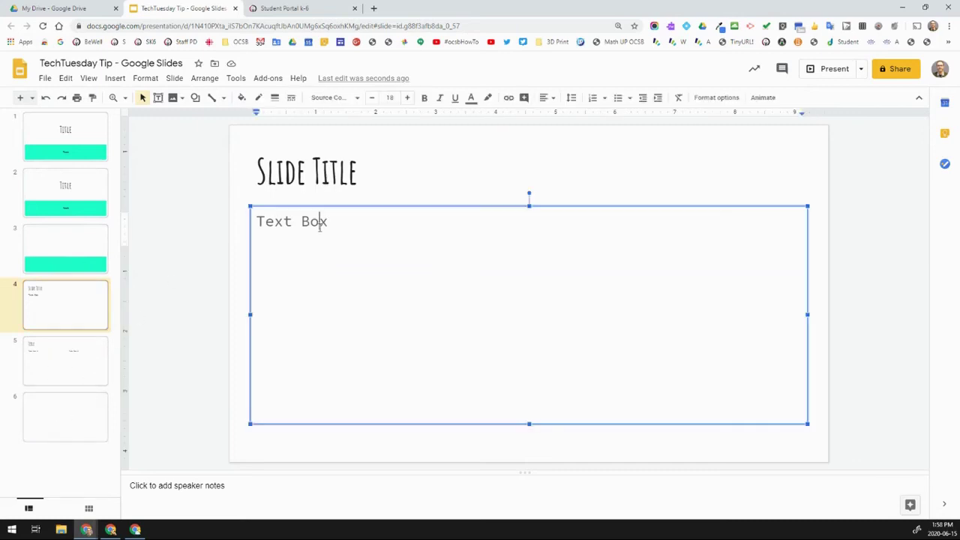
left_click(354, 172)
left_click_drag(364, 172, 221, 168)
type("M")
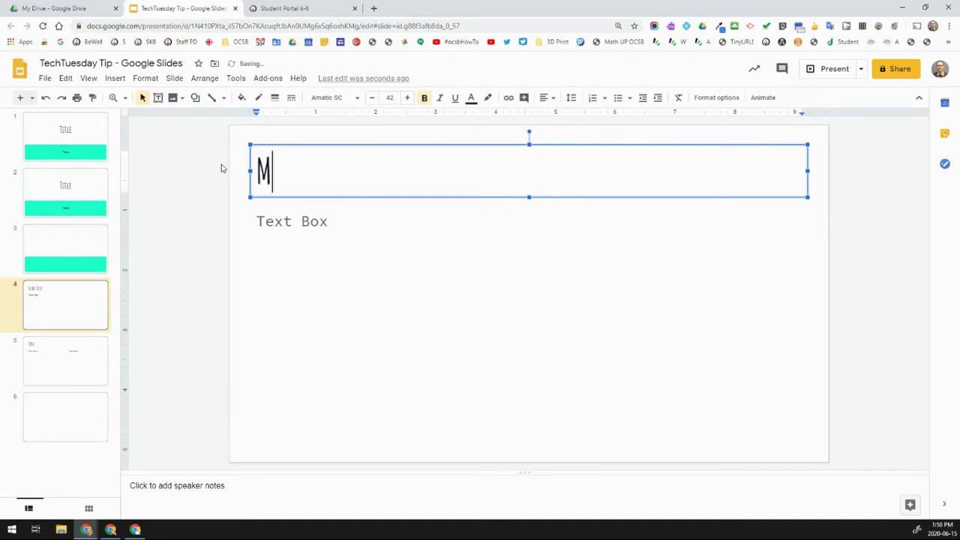
type("aster Slide")
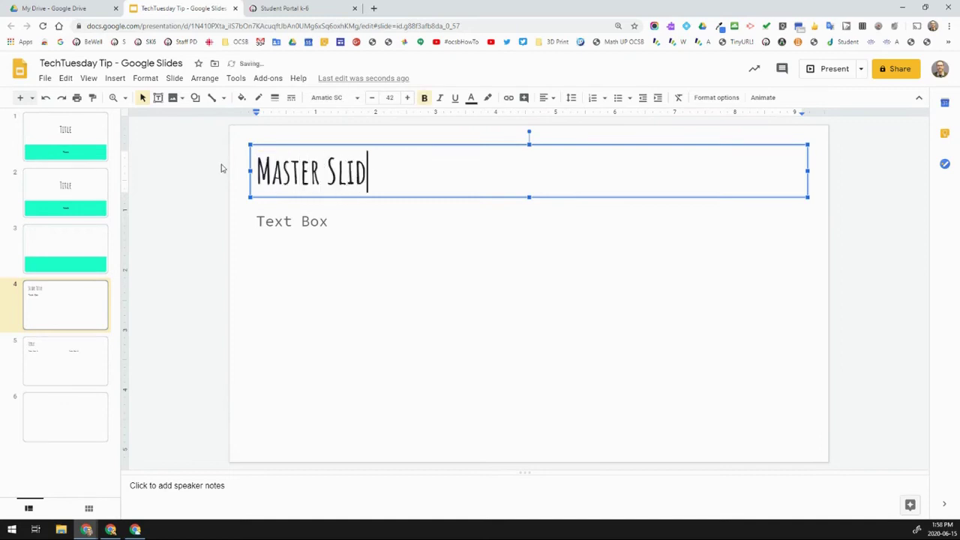
Narrow the body text box on slide 4 from its right side so it covers slightly less than the slide's left half.
left_click(807, 266)
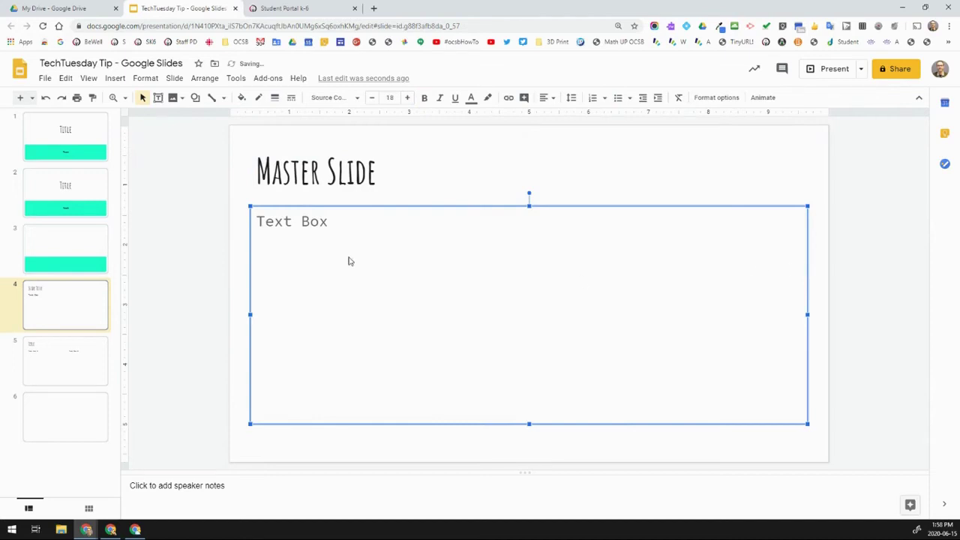
left_click_drag(807, 314, 520, 281)
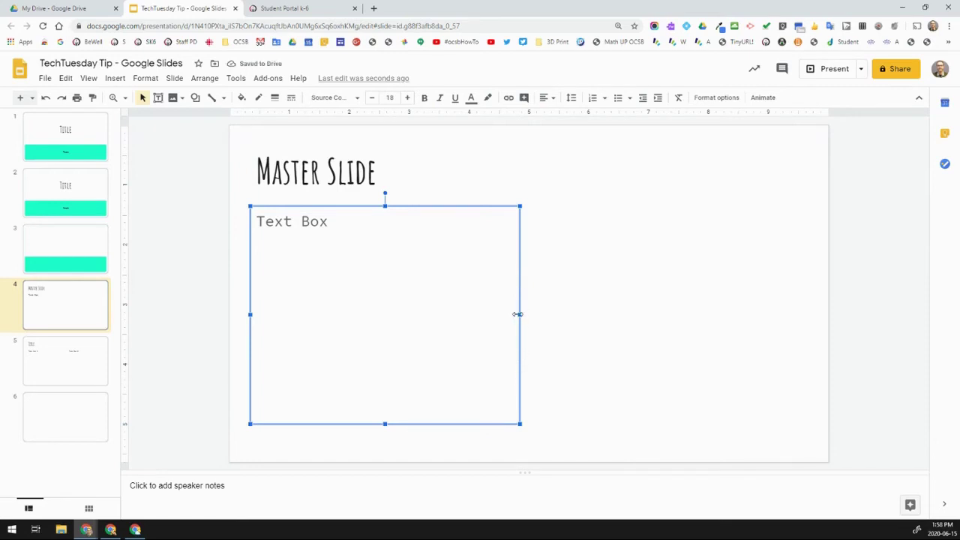
left_click_drag(517, 315, 495, 314)
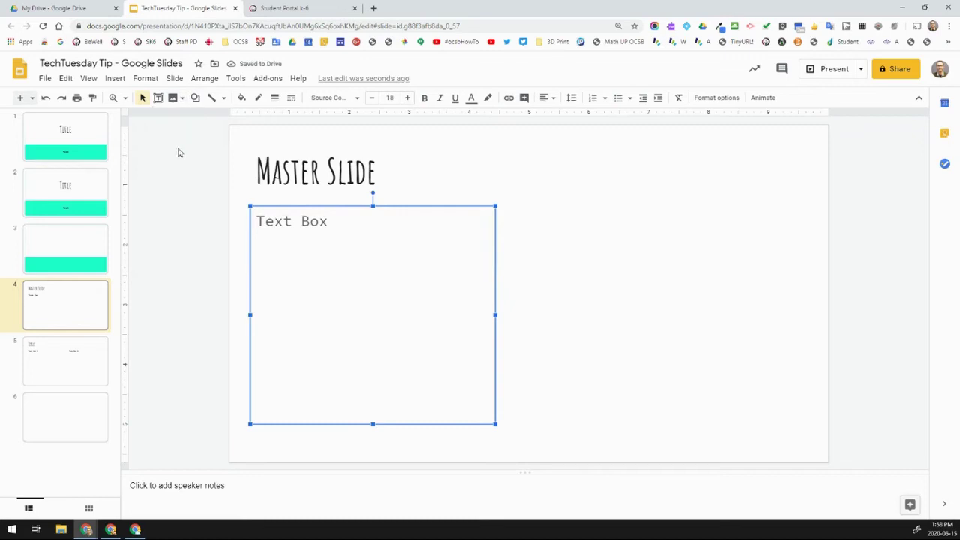
Search the web for images of "parliament of canada" to insert on the Master Slide.
left_click(115, 79)
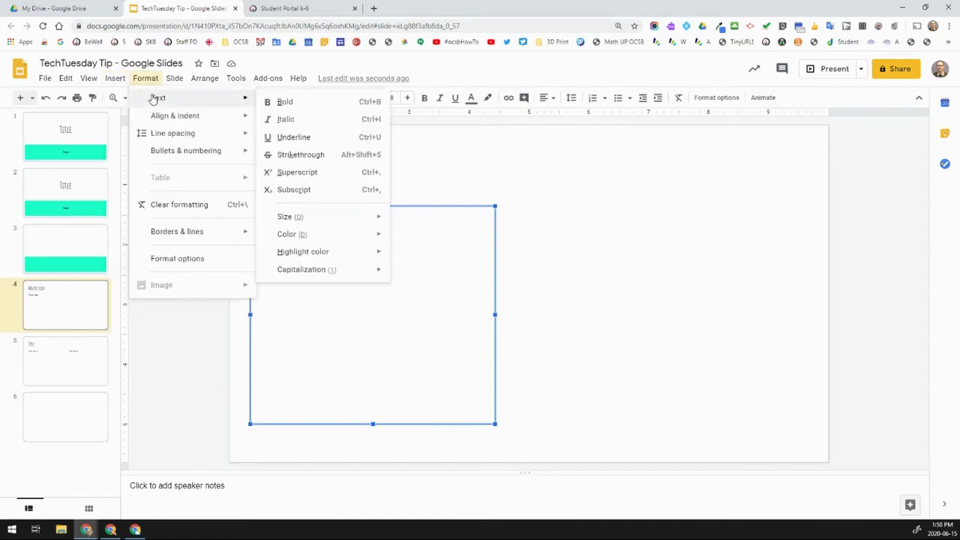
left_click(682, 193)
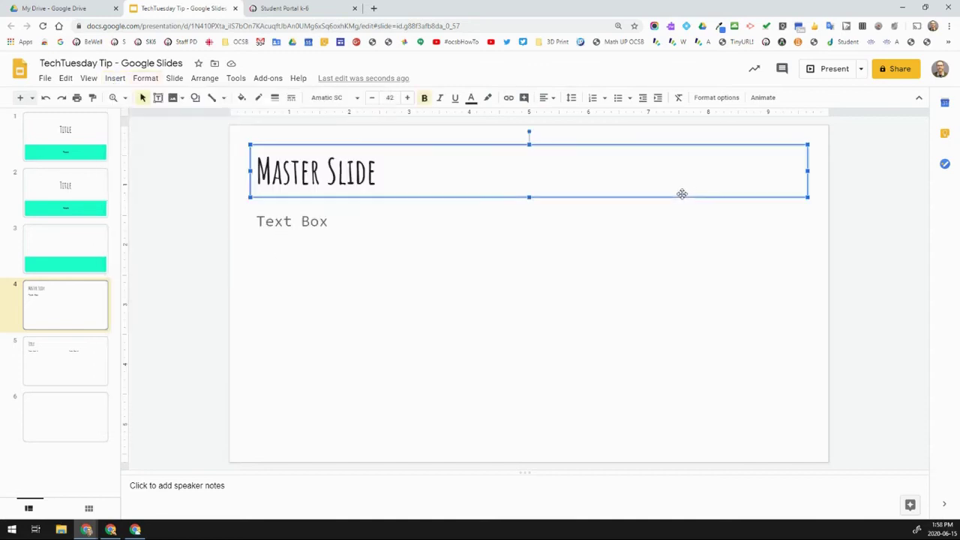
left_click(175, 98)
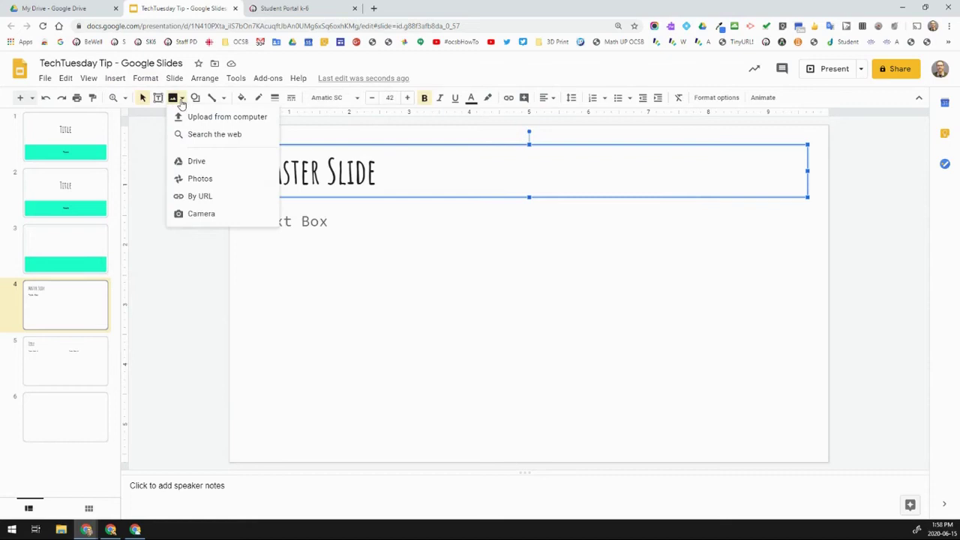
left_click(217, 136)
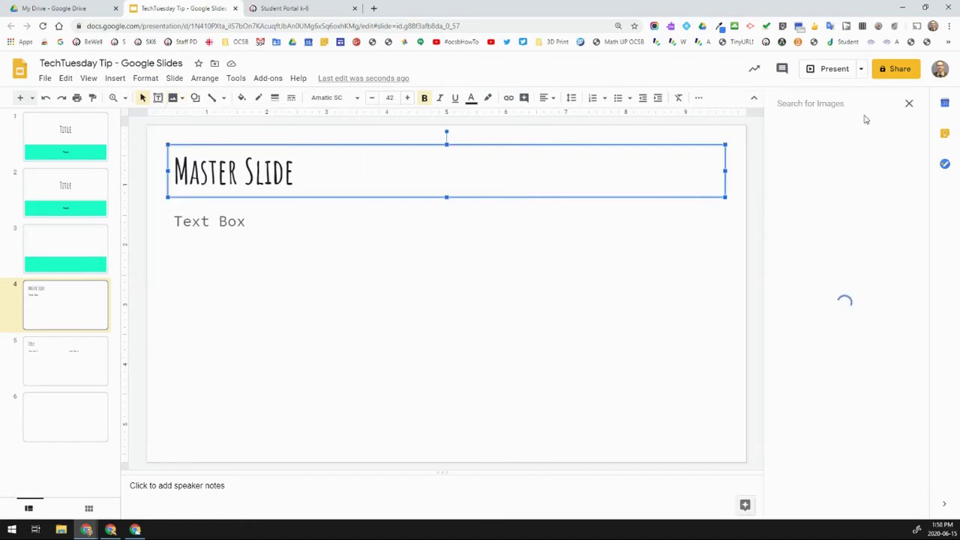
type("p")
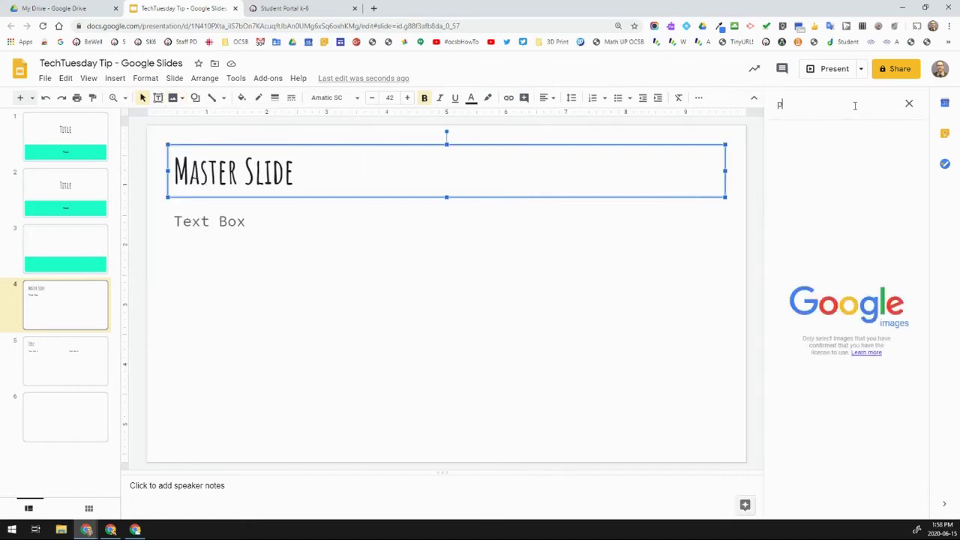
type("arliam")
key("BackSpace")
type("am")
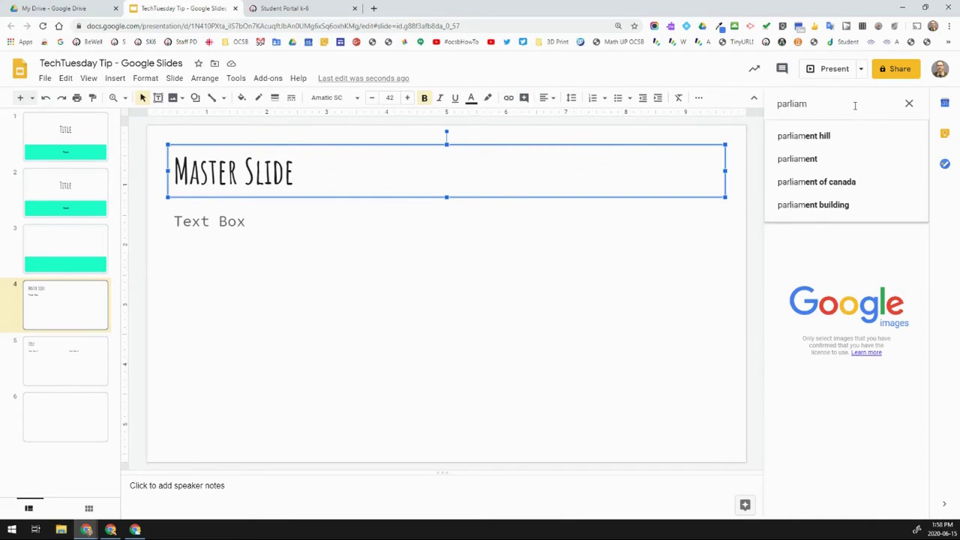
key("Down")
key("Down")
key("Down")
key("Return")
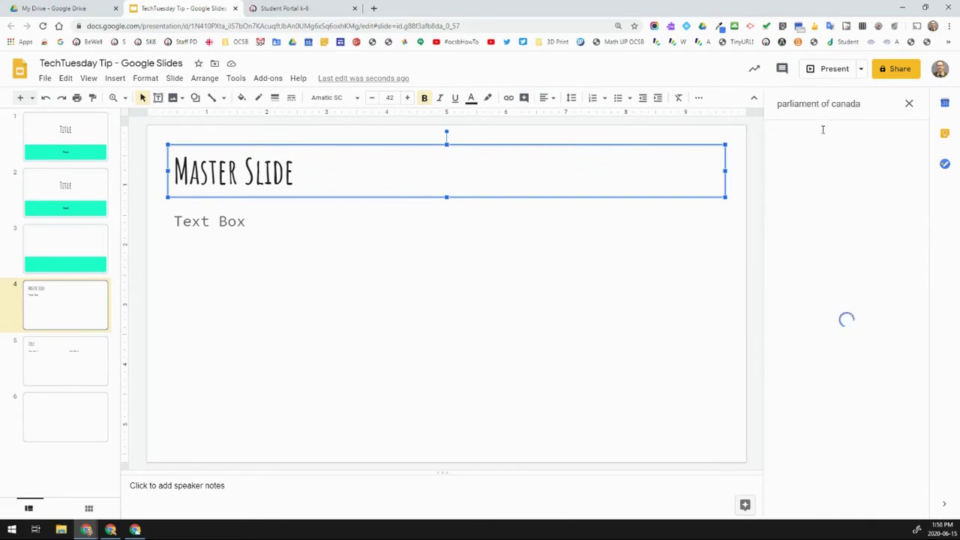
Add the first Parliament image result to the Master Slide, shrink it and place it in the slide's bottom-right corner.
left_click_drag(821, 167, 642, 248)
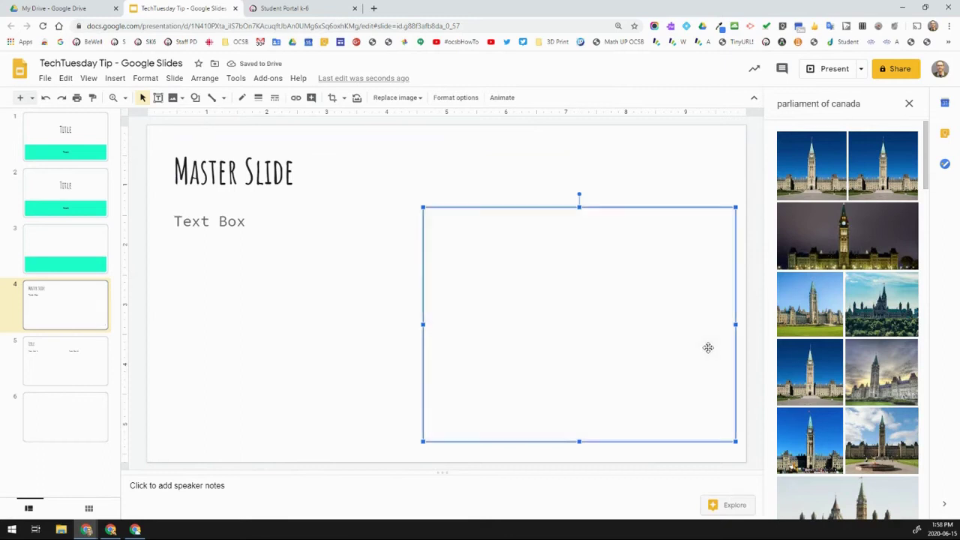
left_click_drag(428, 214, 611, 349)
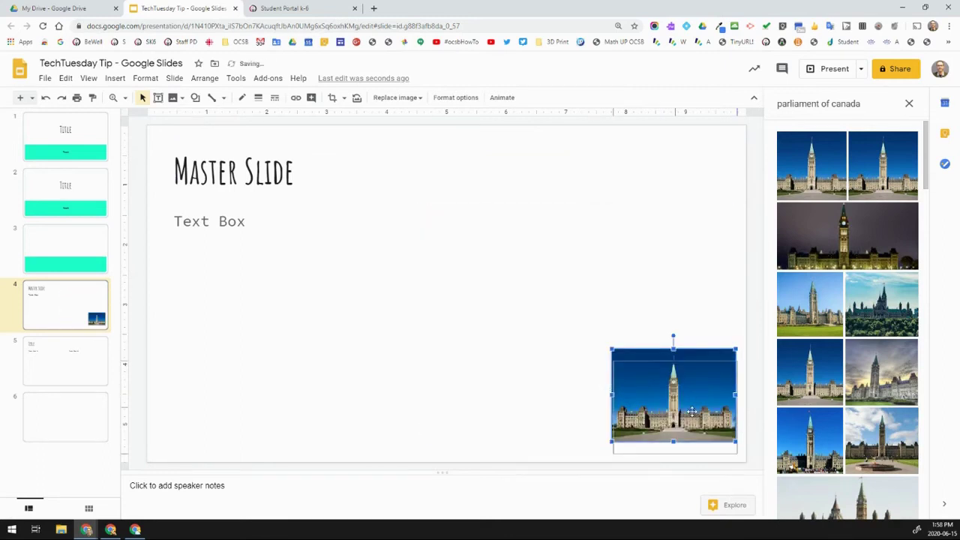
left_click_drag(690, 399, 693, 416)
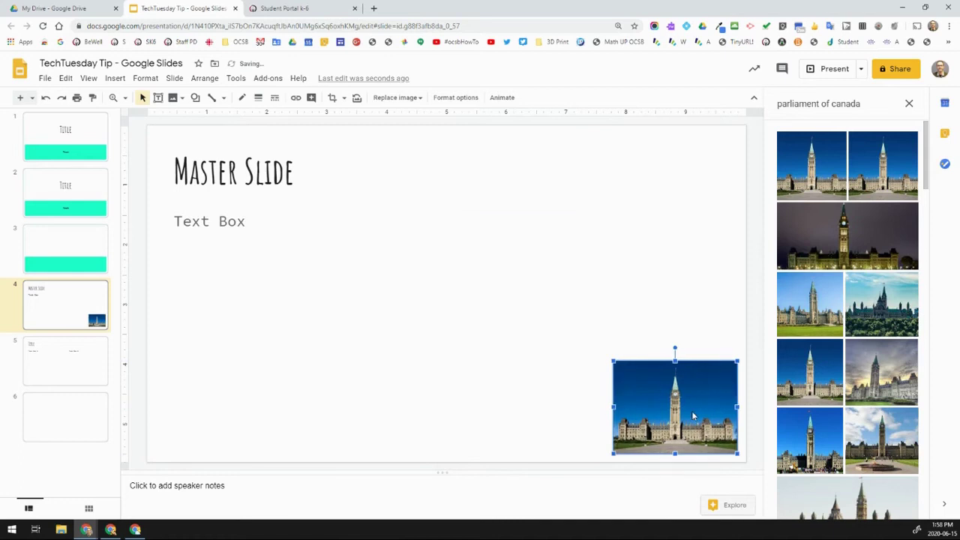
right_click(543, 168)
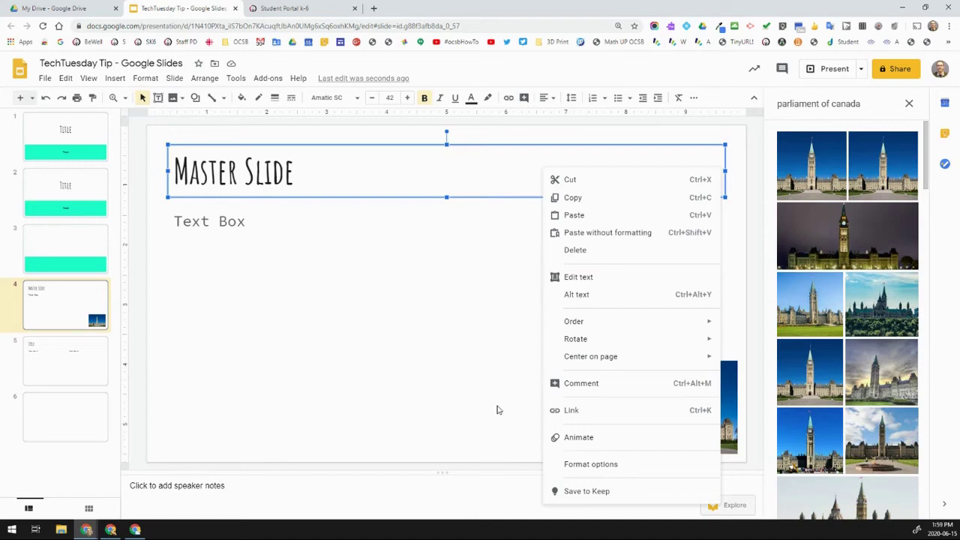
left_click(424, 429)
right_click(423, 429)
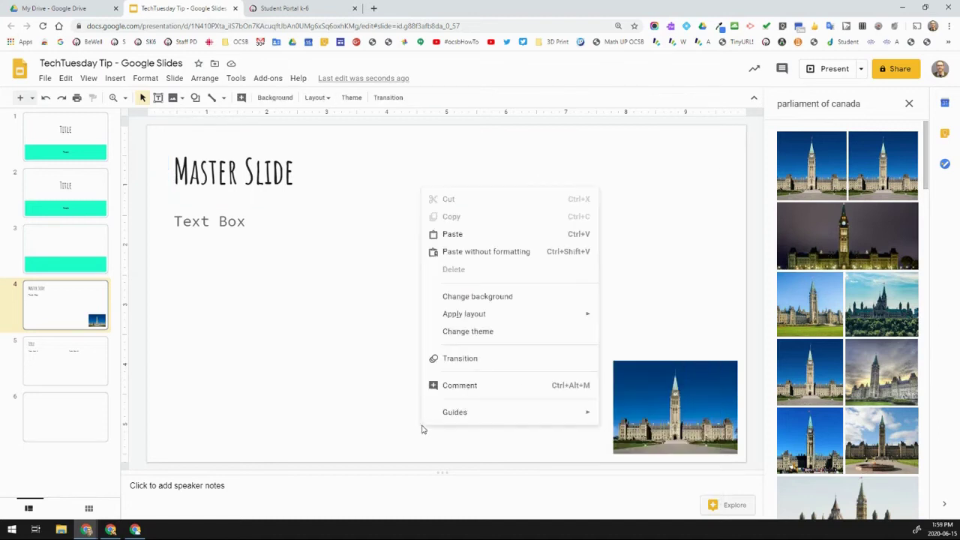
left_click(406, 166)
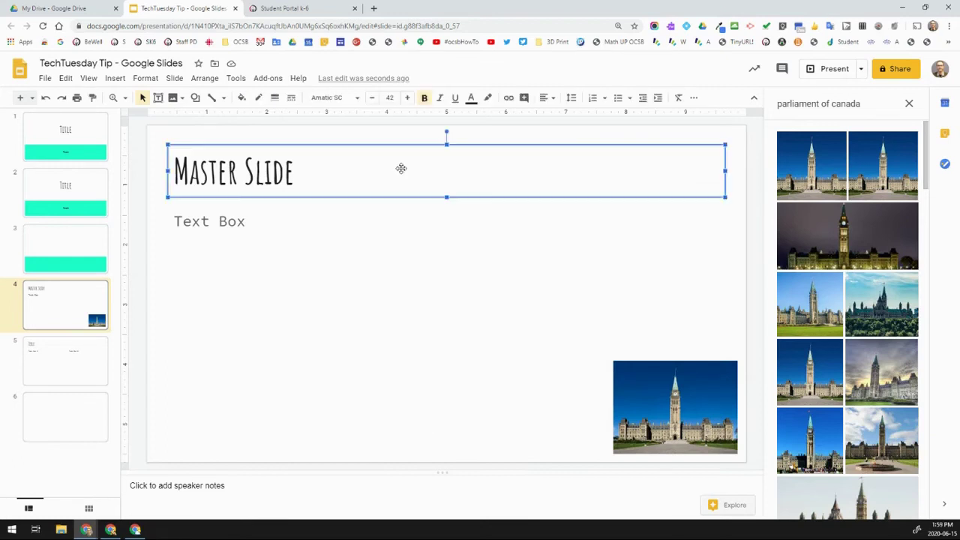
right_click(267, 179)
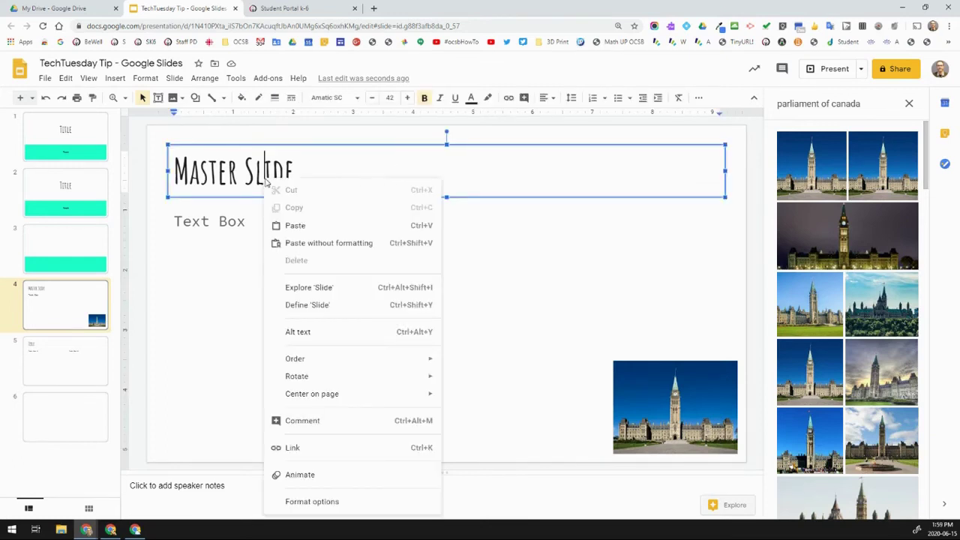
left_click(205, 413)
left_click(509, 425)
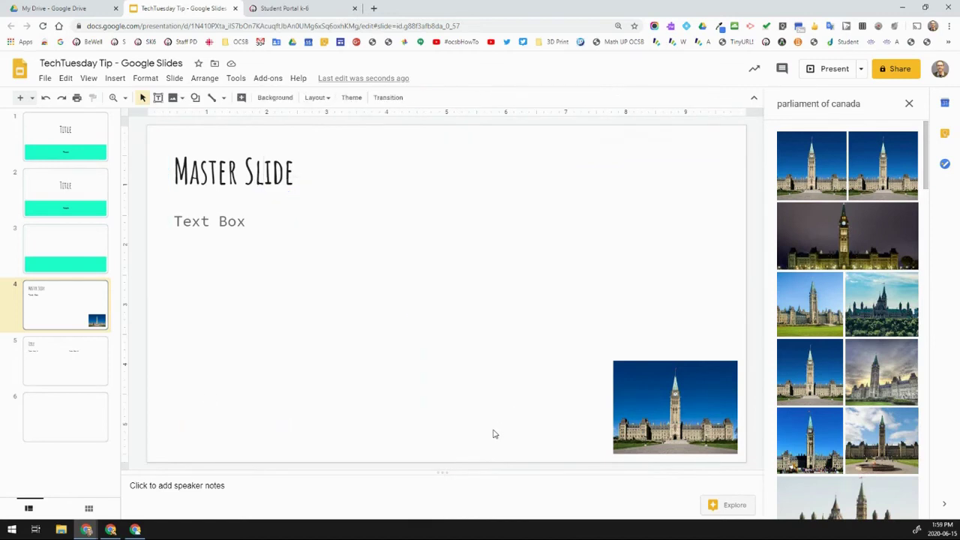
Change the Master Slide's background to a solid light gray for this slide only.
right_click(494, 433)
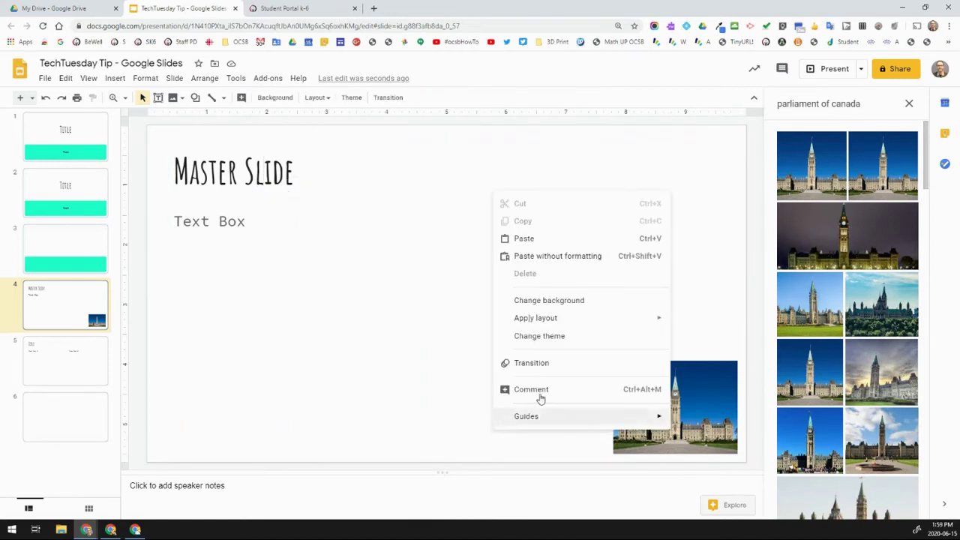
left_click(589, 304)
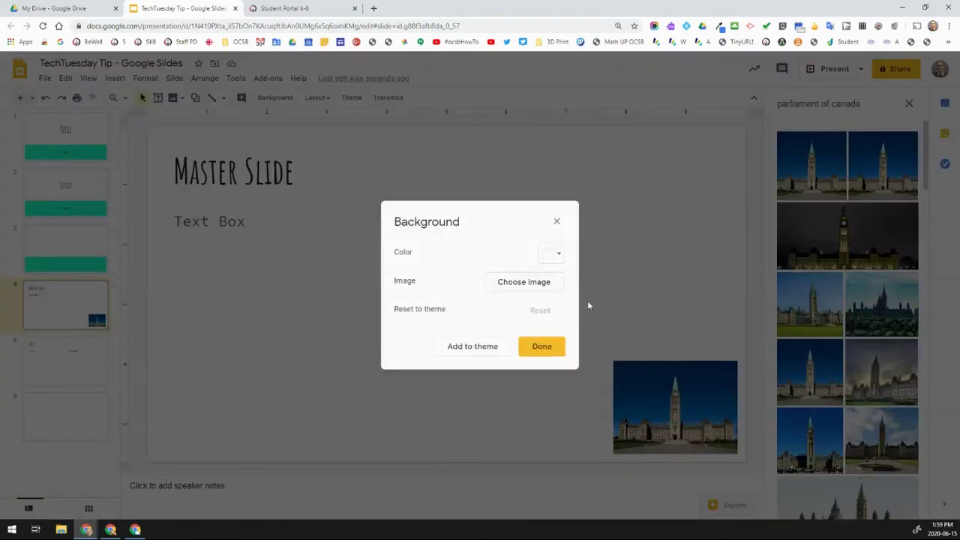
left_click(559, 255)
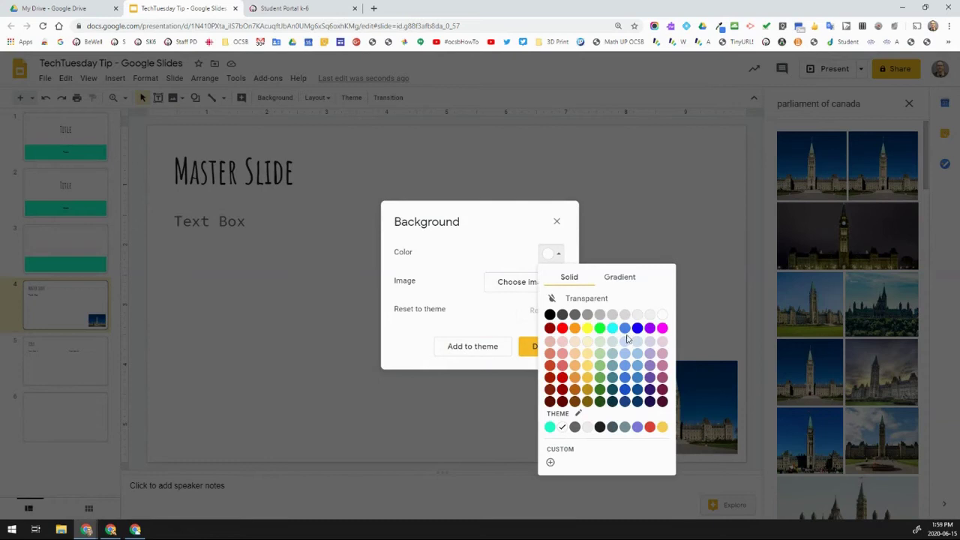
left_click(613, 315)
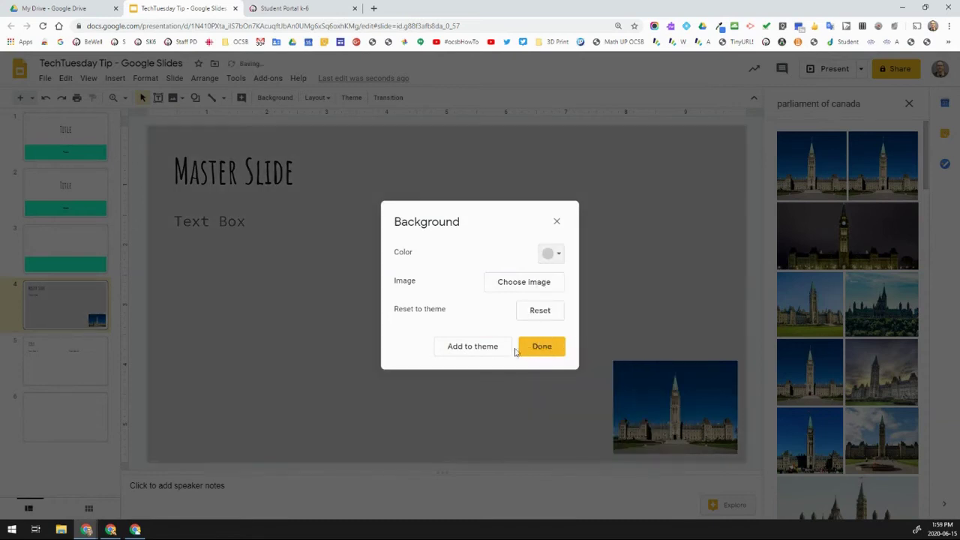
left_click(538, 352)
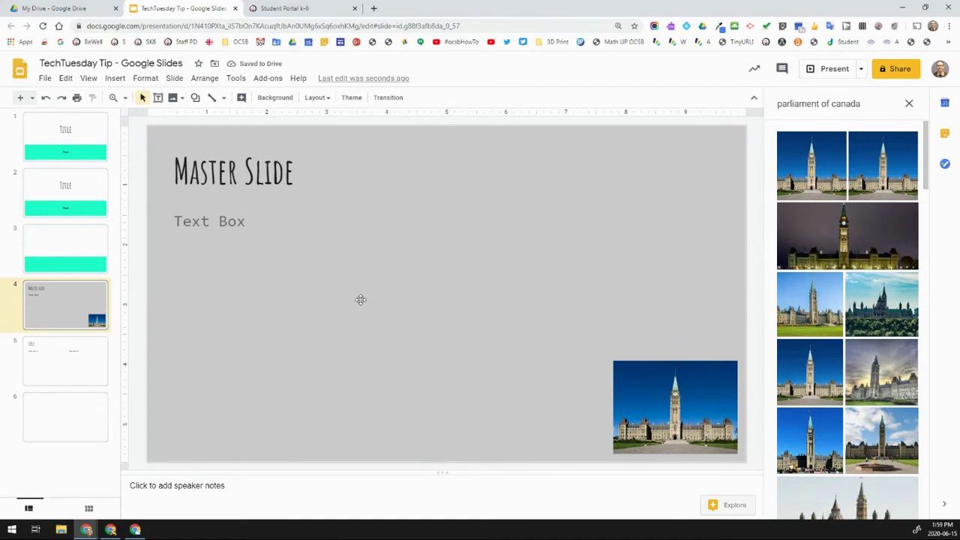
Copy the Master Slide and paste three copies of it directly after slide 4, and close the image search.
left_click(255, 167)
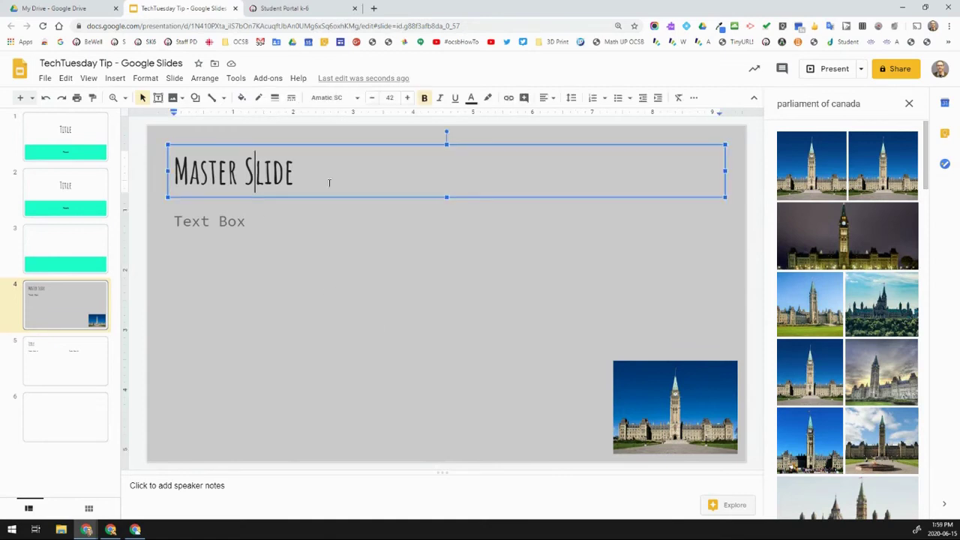
left_click(241, 221)
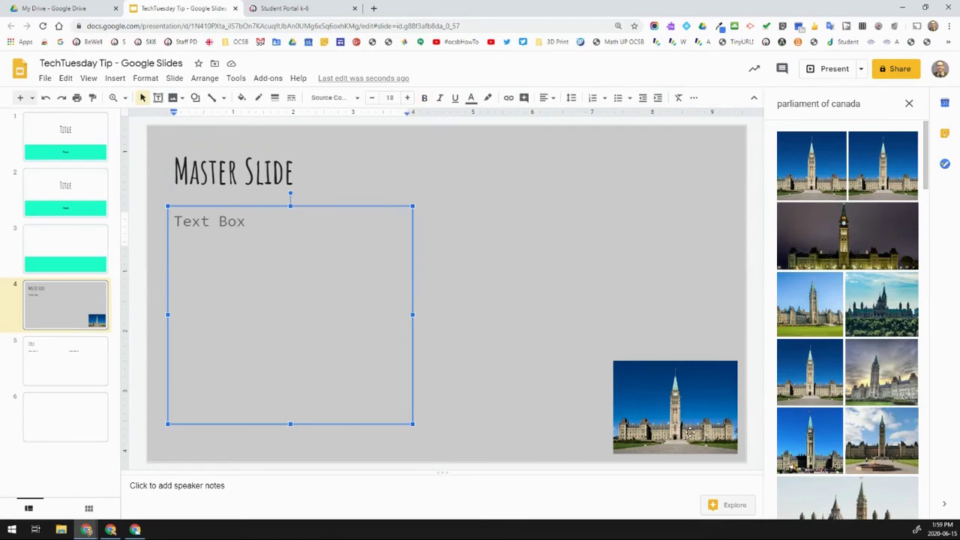
right_click(58, 306)
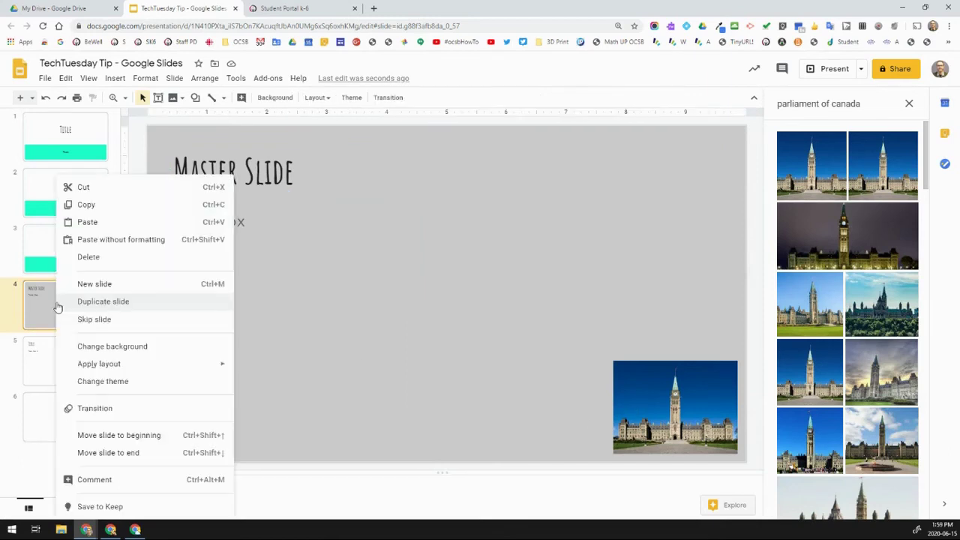
left_click(109, 208)
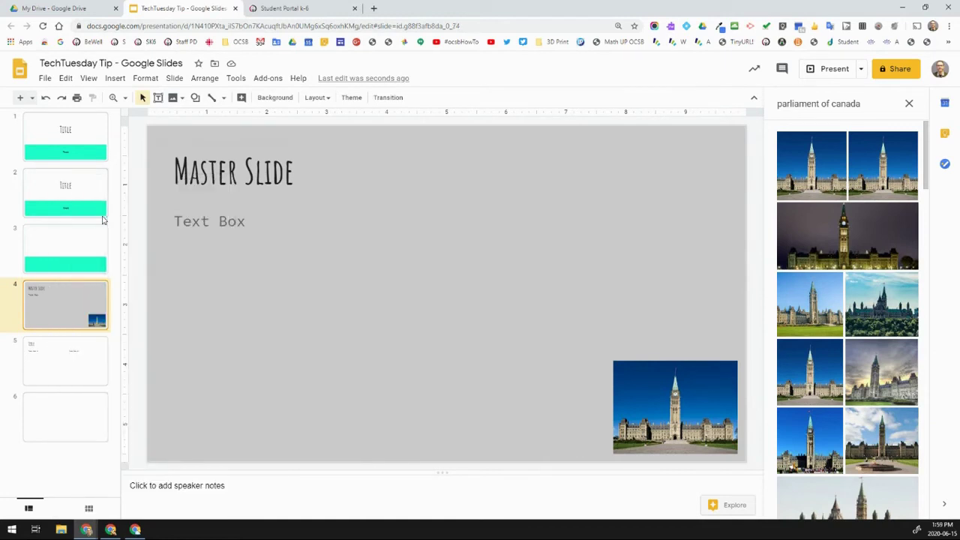
key("ctrl+v")
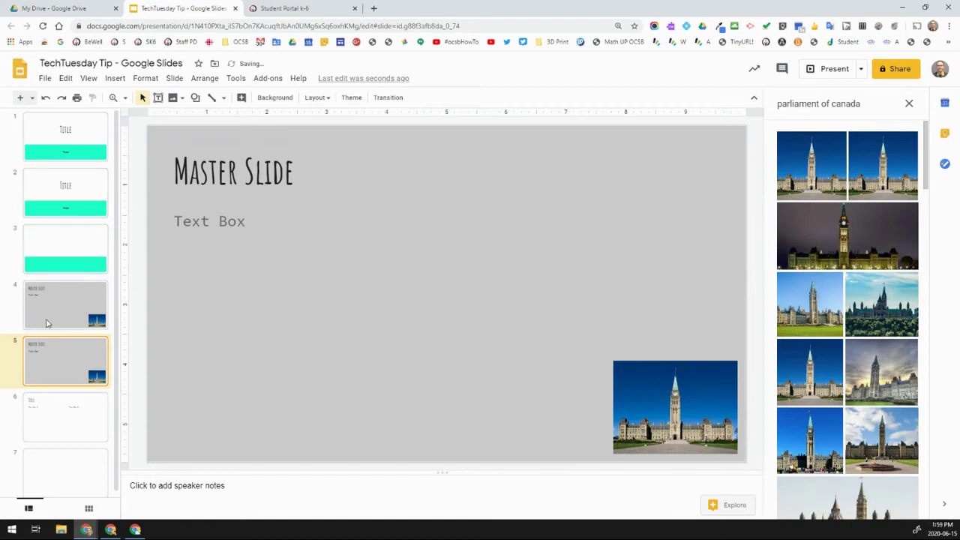
key("ctrl+v")
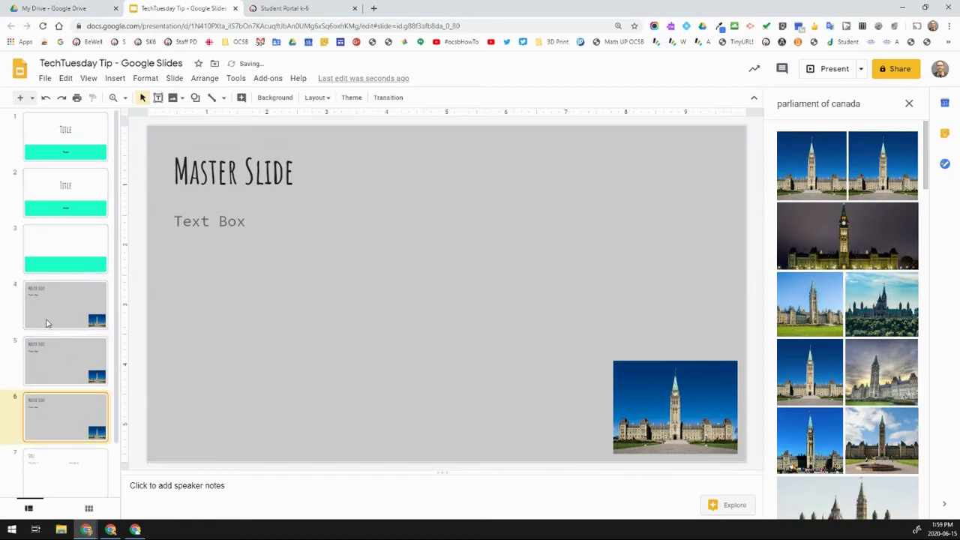
key("ctrl+v")
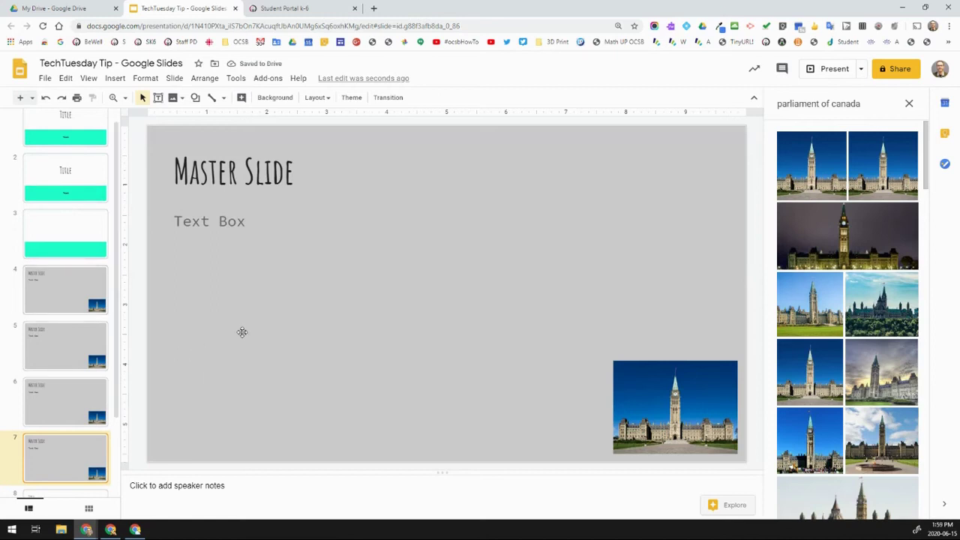
left_click(909, 103)
scroll(63, 317, "up", 1)
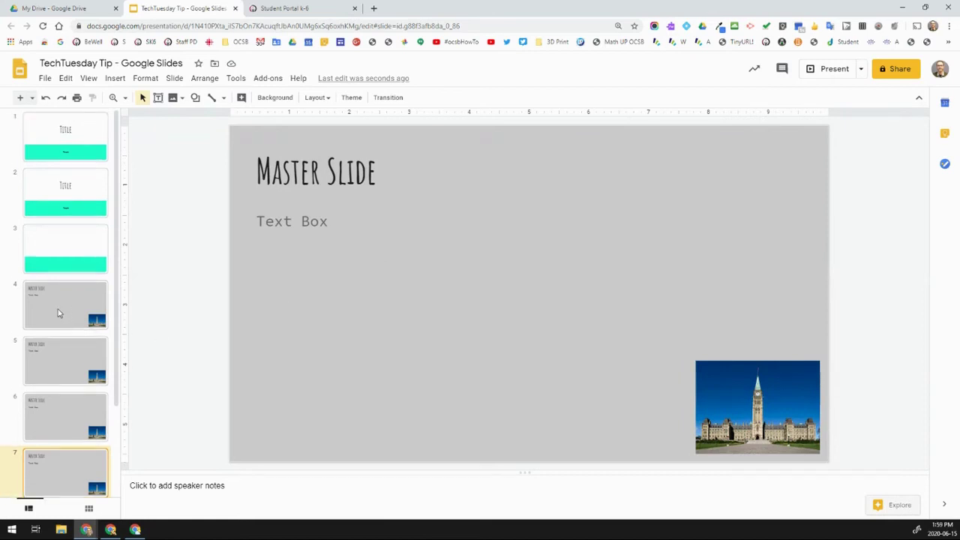
Change the font size of slide 2's title to 24, and replace that with a custom size of 55.
left_click(60, 314)
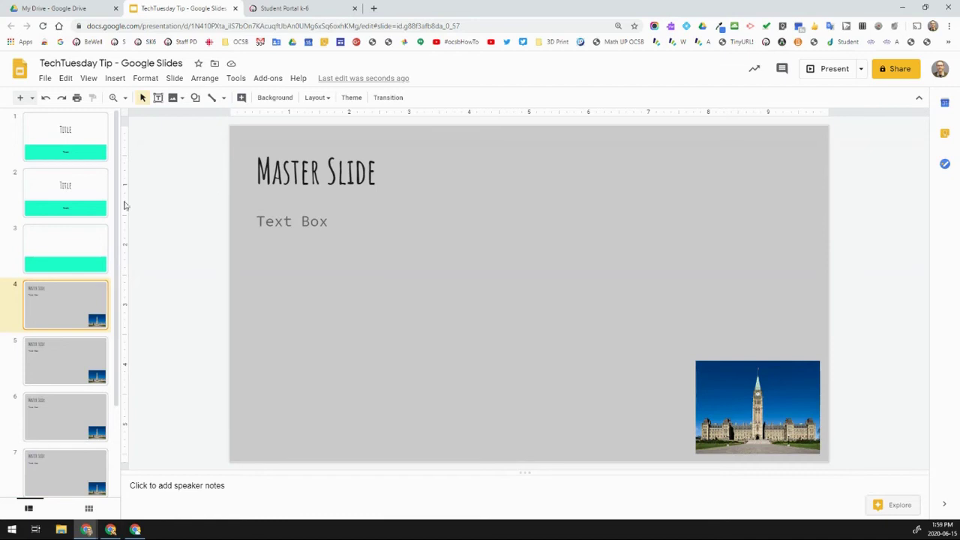
left_click(79, 190)
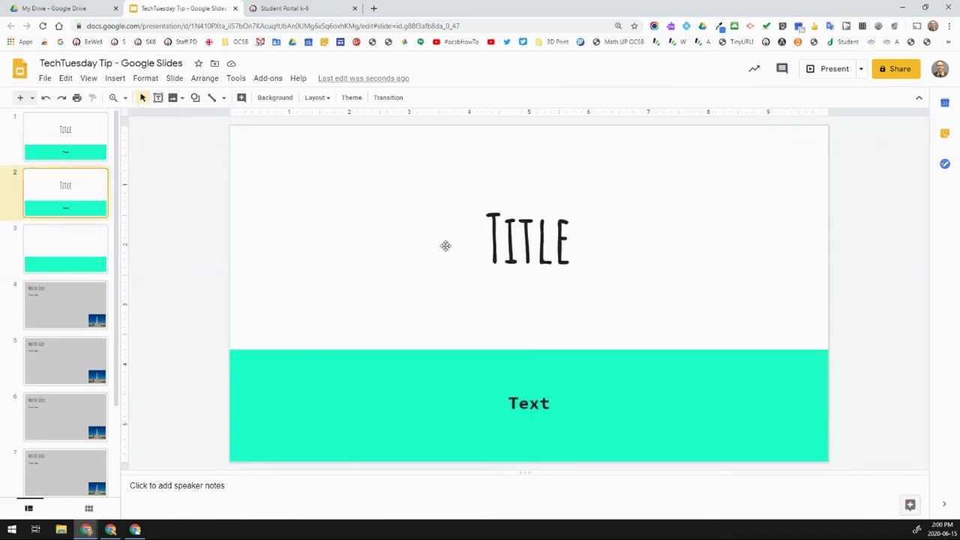
left_click(533, 231)
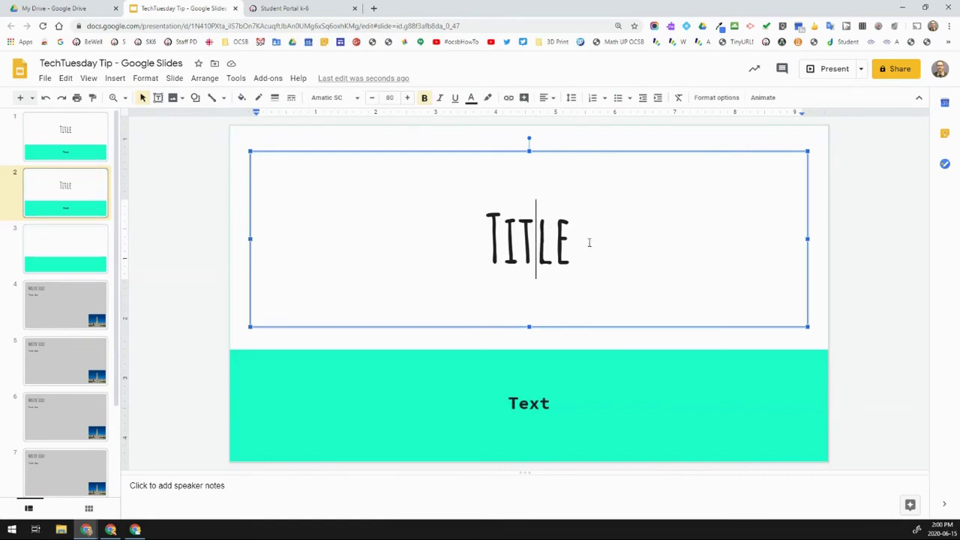
left_click_drag(590, 242, 449, 253)
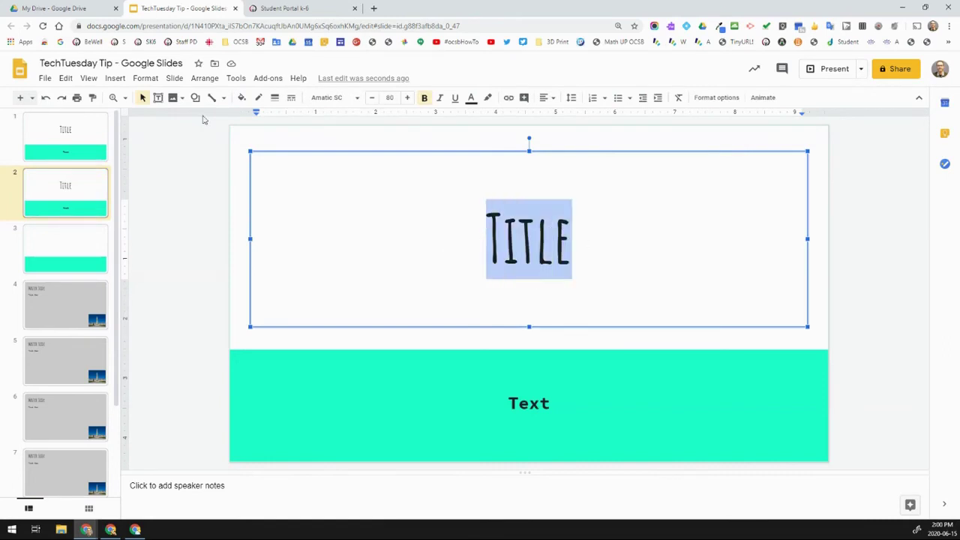
left_click(393, 97)
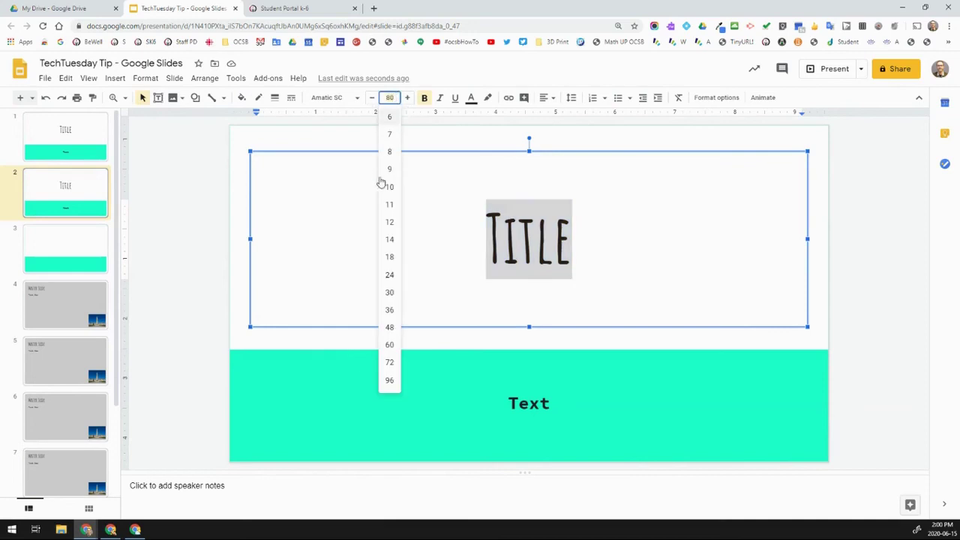
left_click(390, 275)
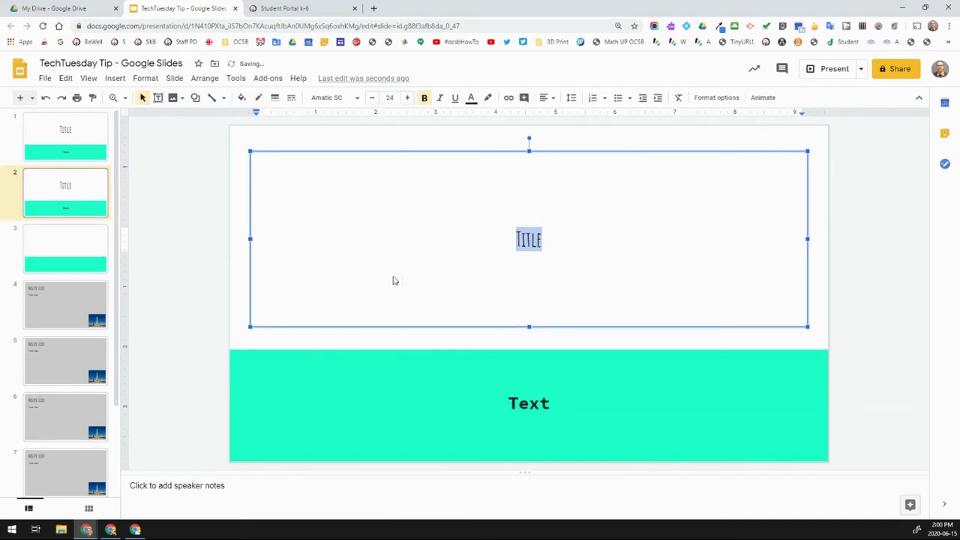
left_click(390, 97)
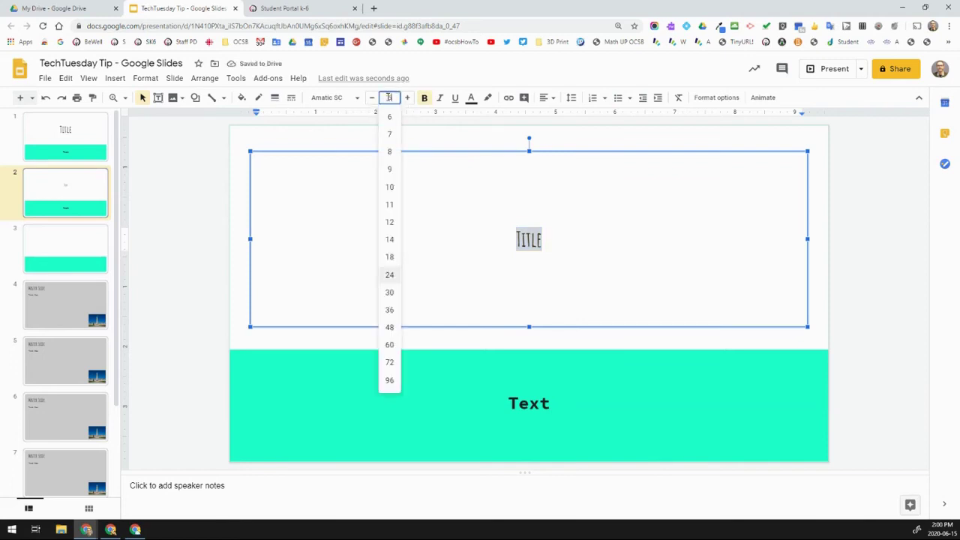
type("55")
key("Return")
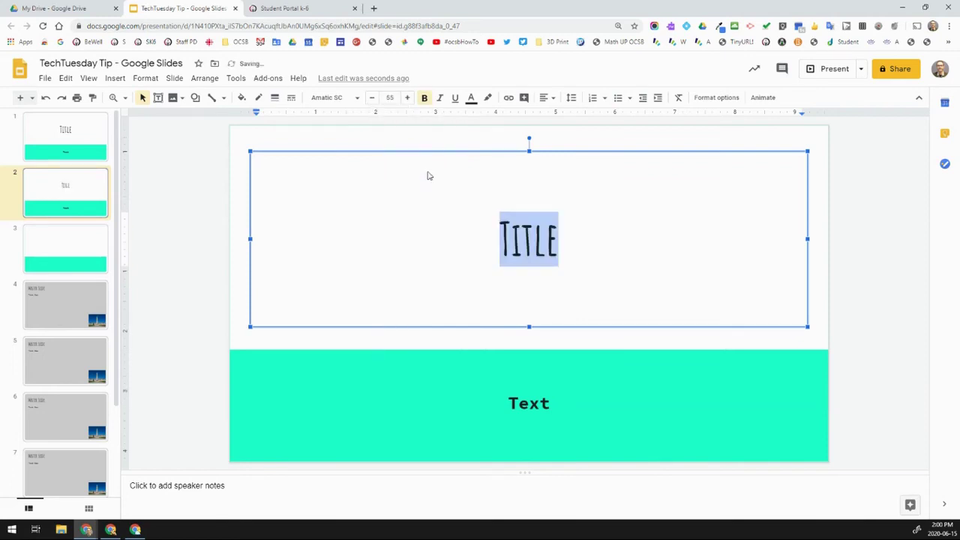
Format the title text on slide 2 as italic and underlined in the theme's dark gray.
left_click(440, 98)
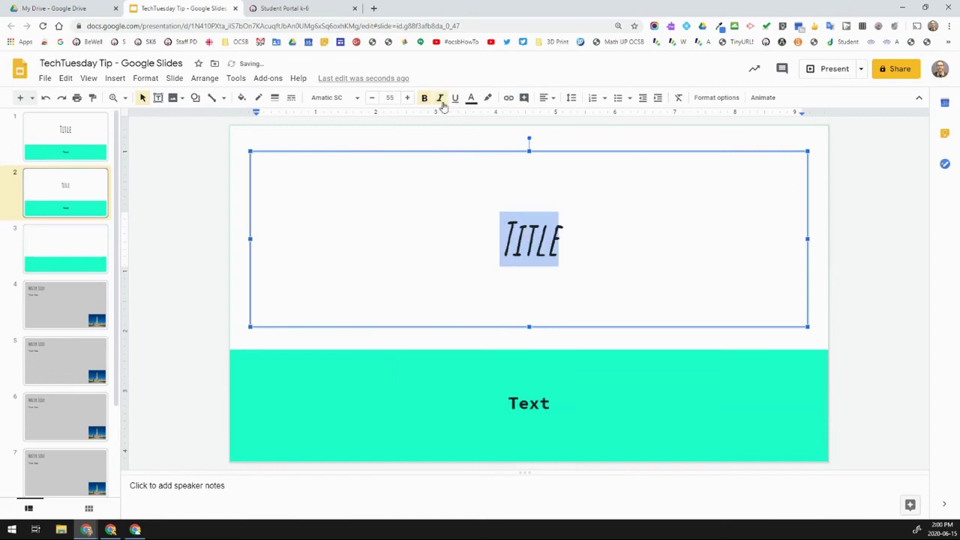
left_click(455, 105)
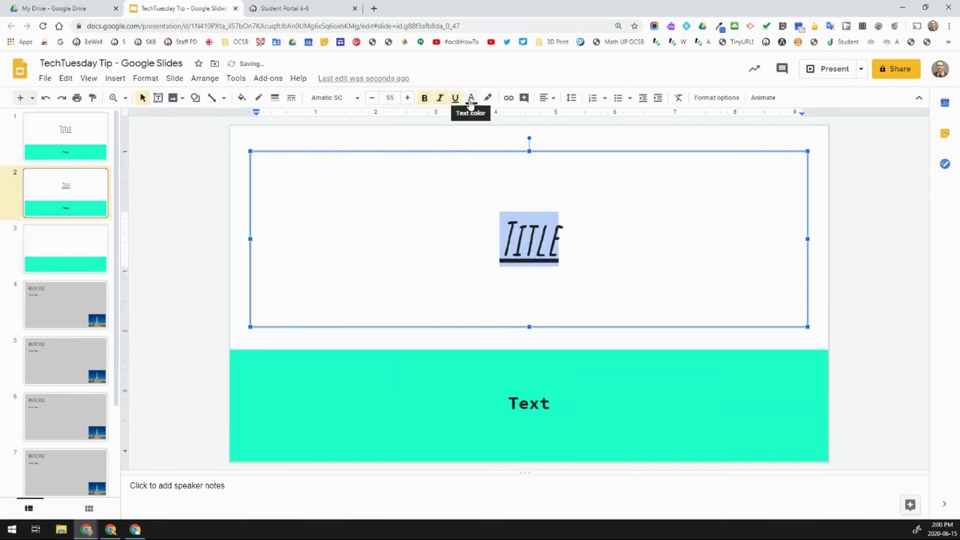
left_click(472, 102)
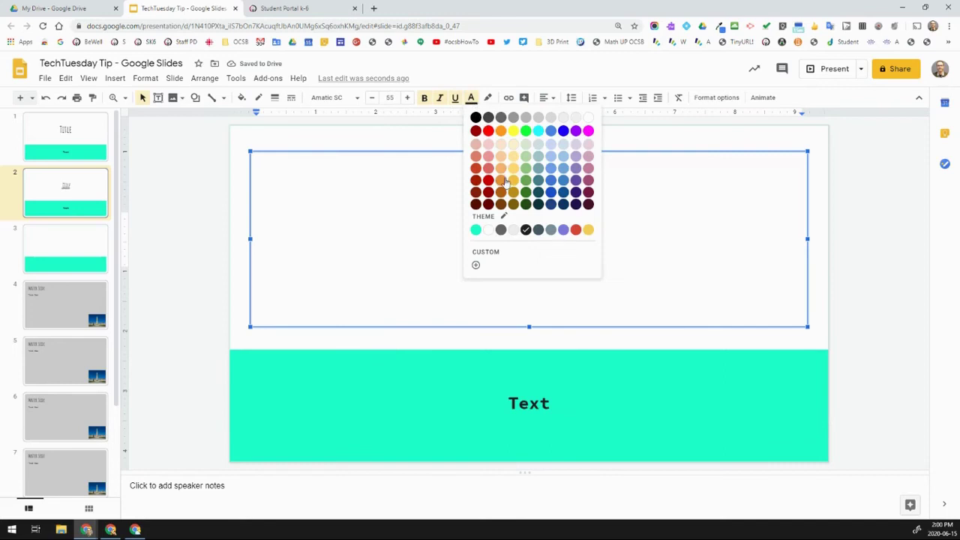
left_click(501, 230)
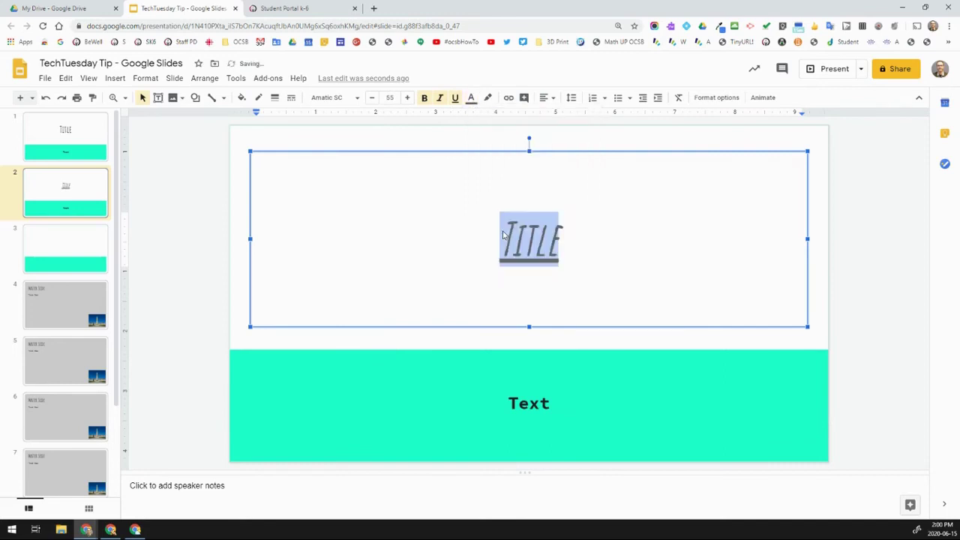
left_click(453, 171)
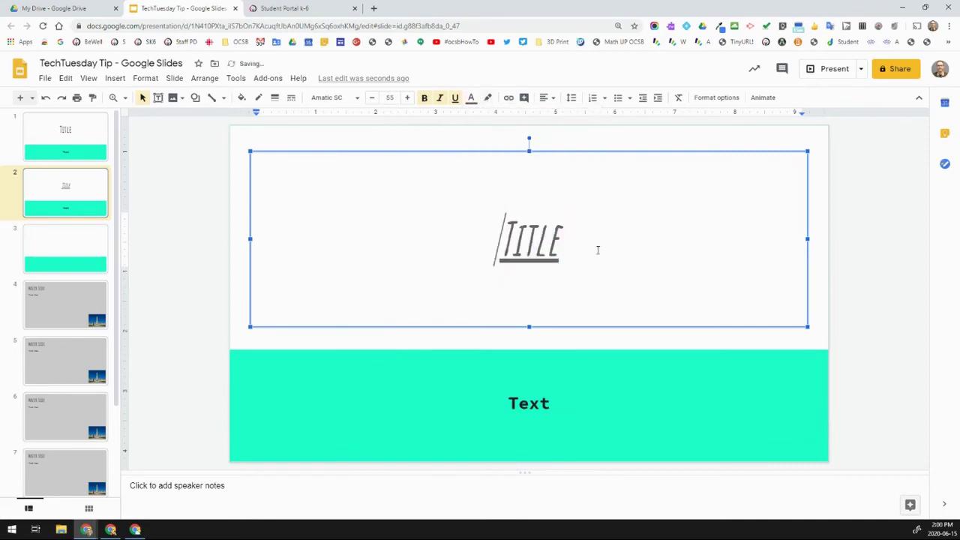
Highlight the title text on slide 2 in yellow and undo that highlight.
left_click_drag(596, 249, 475, 243)
left_click(488, 98)
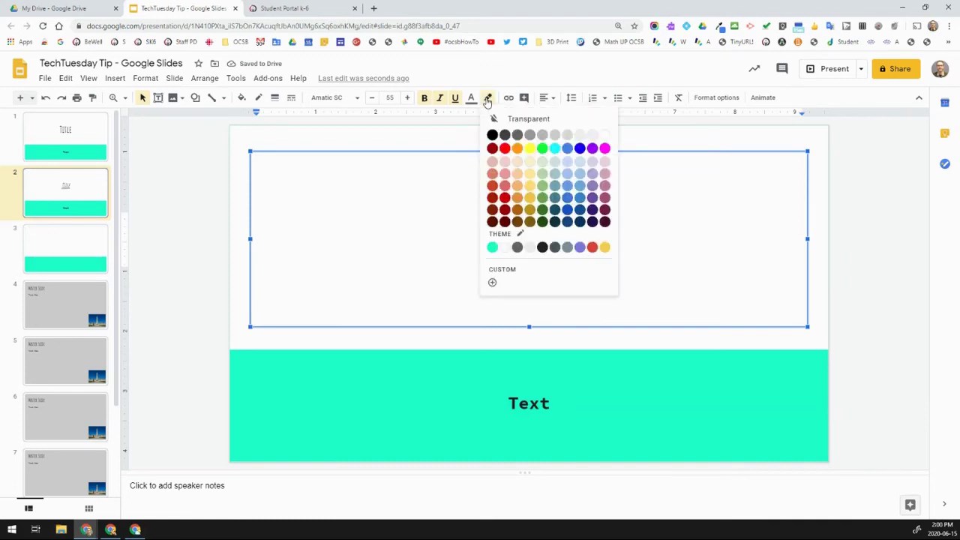
left_click(543, 163)
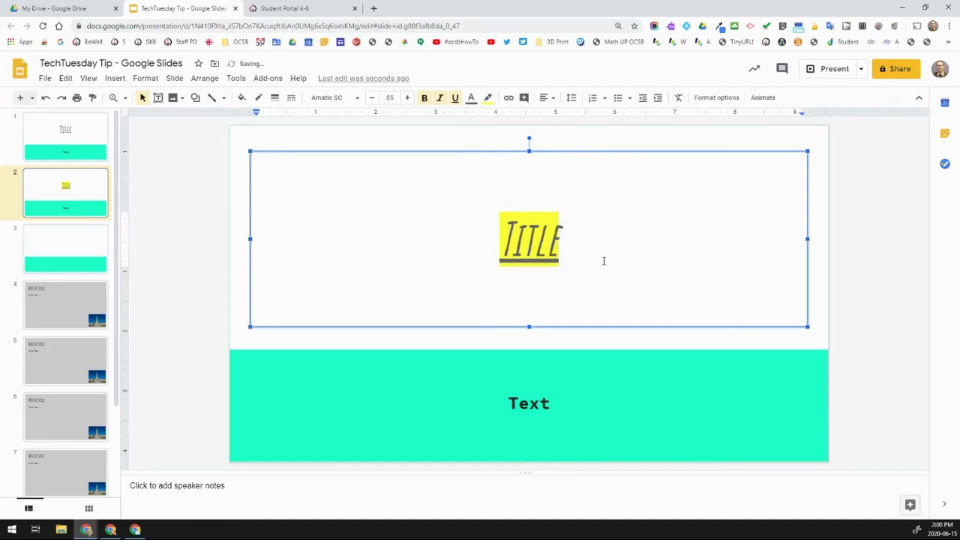
left_click_drag(593, 247, 487, 253)
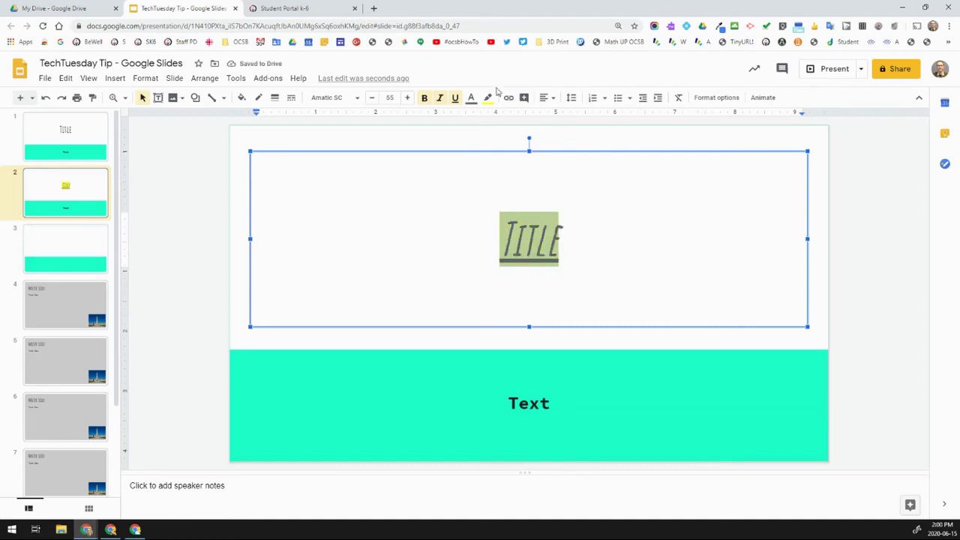
left_click(44, 98)
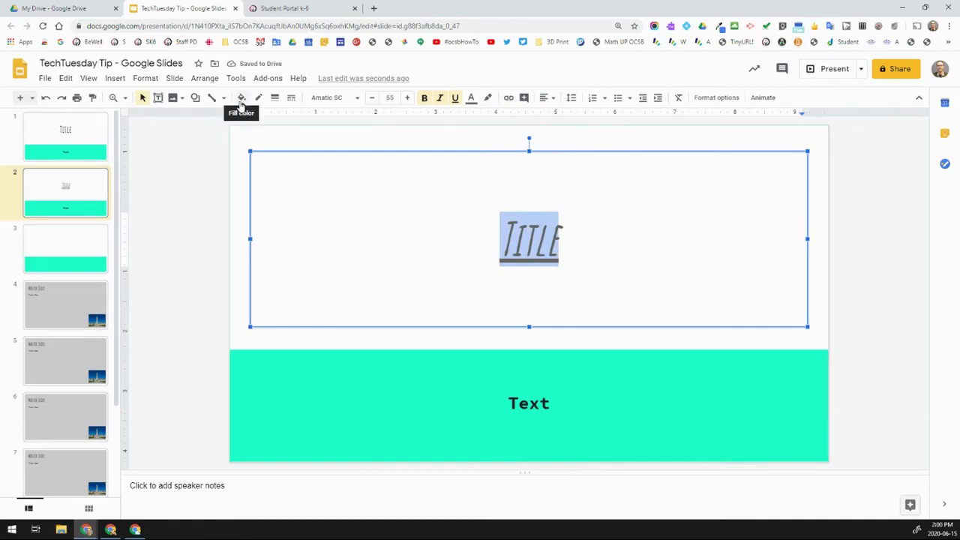
Fill the title box on slide 2 with solid yellow and deselect it.
left_click(241, 98)
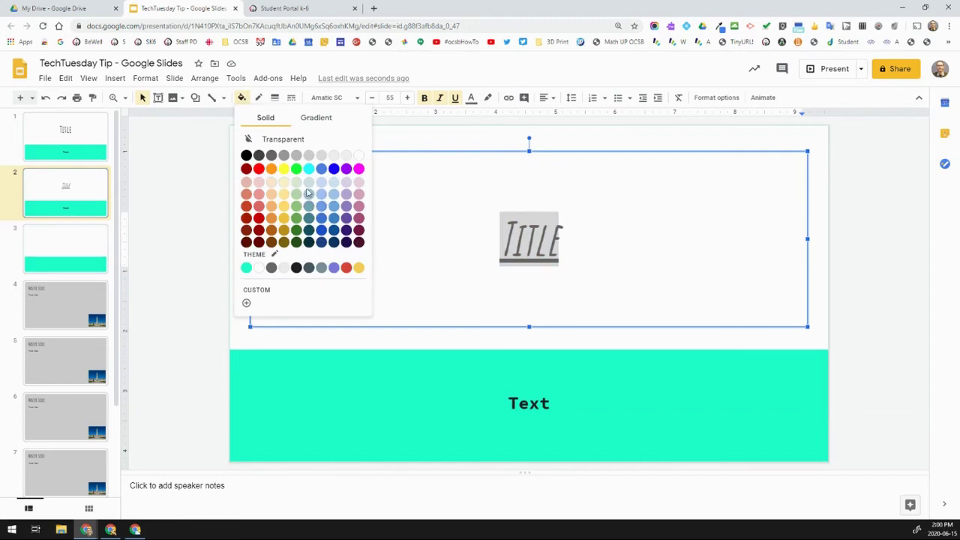
left_click(285, 169)
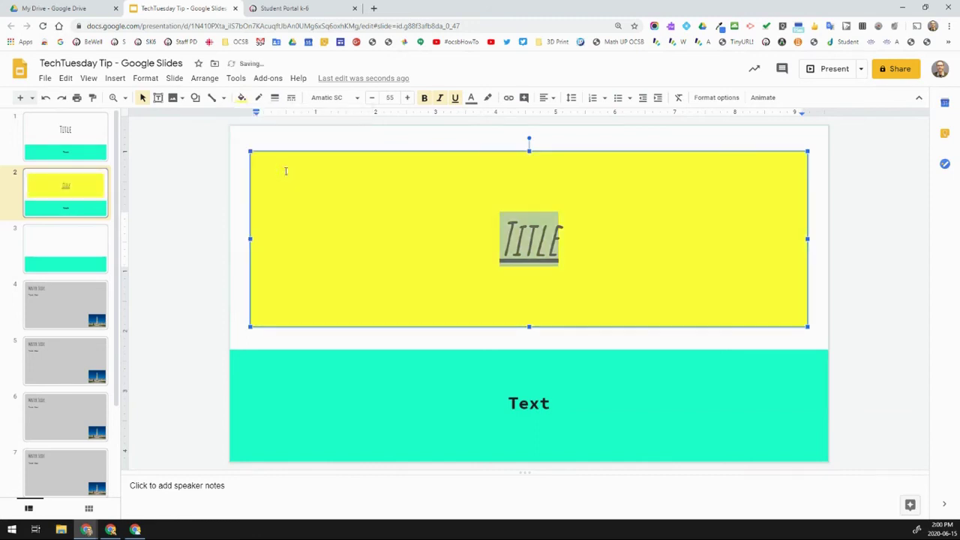
left_click(188, 179)
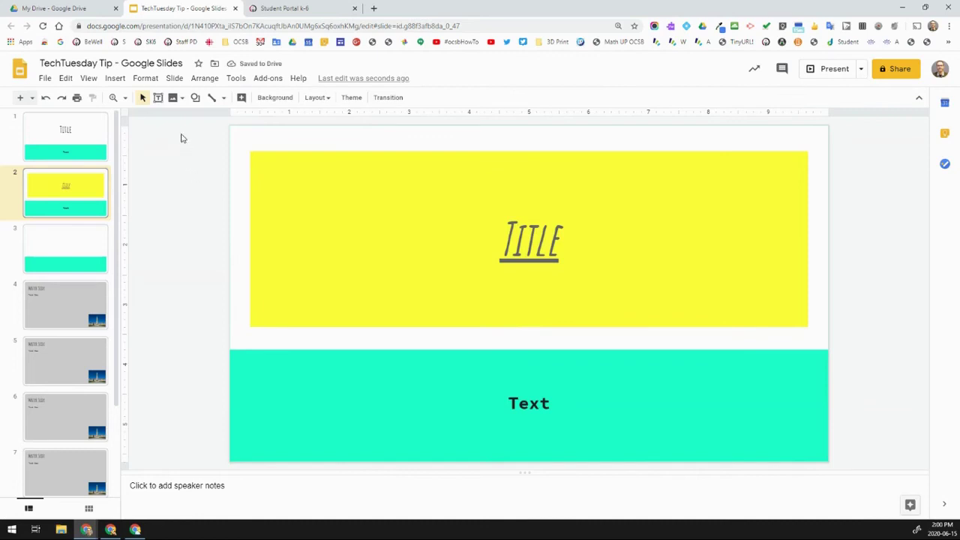
Draw a new text box on slide 5 in the empty area above the Parliament image and enter "Typing".
left_click(82, 249)
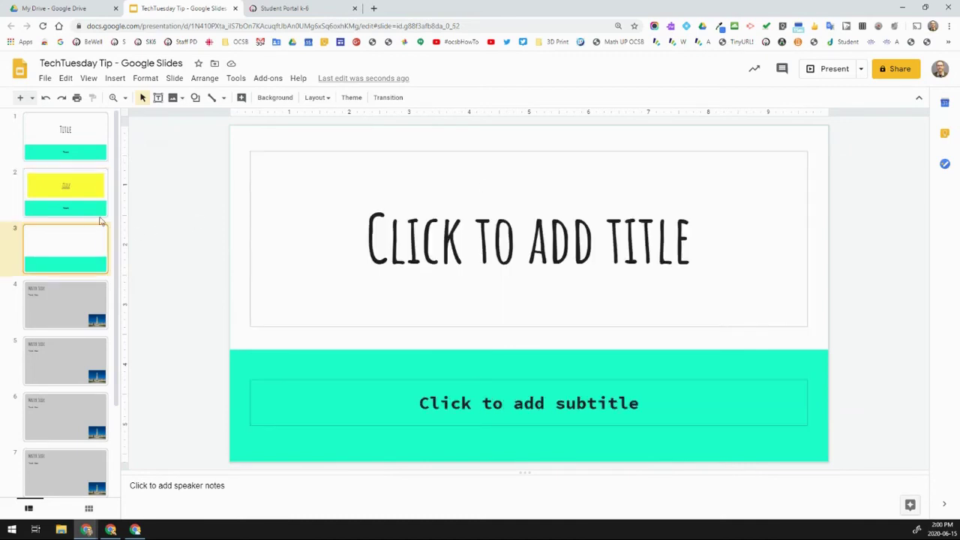
scroll(77, 261, "down", 3)
left_click(73, 263)
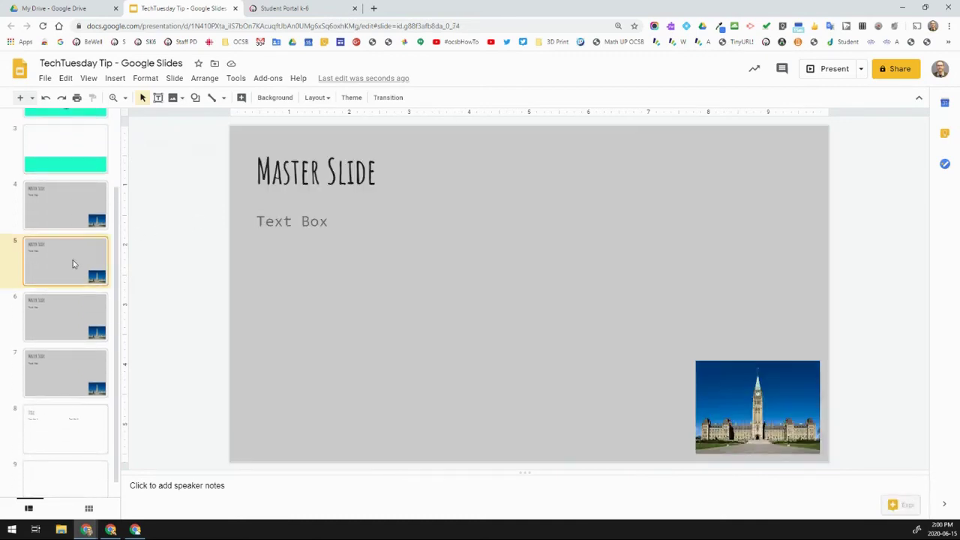
left_click(337, 248)
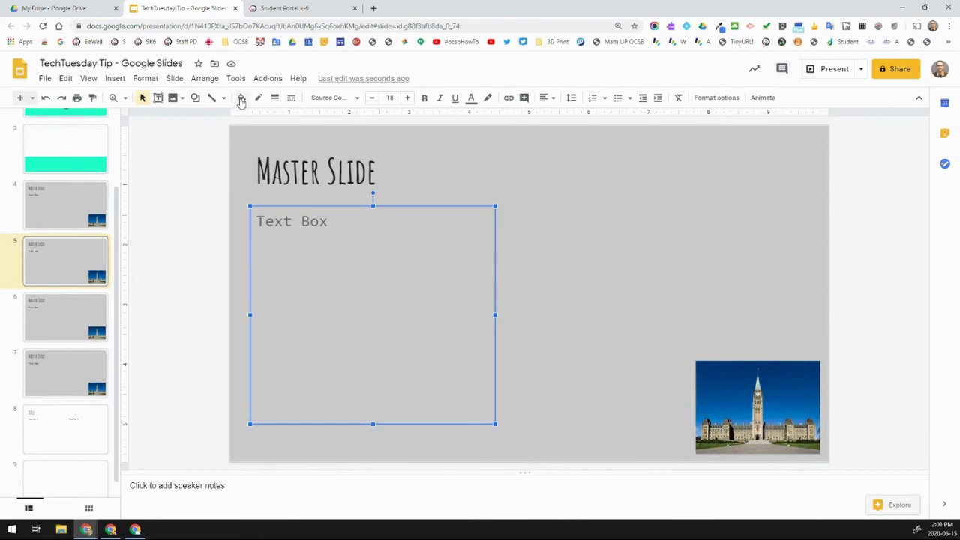
left_click(159, 100)
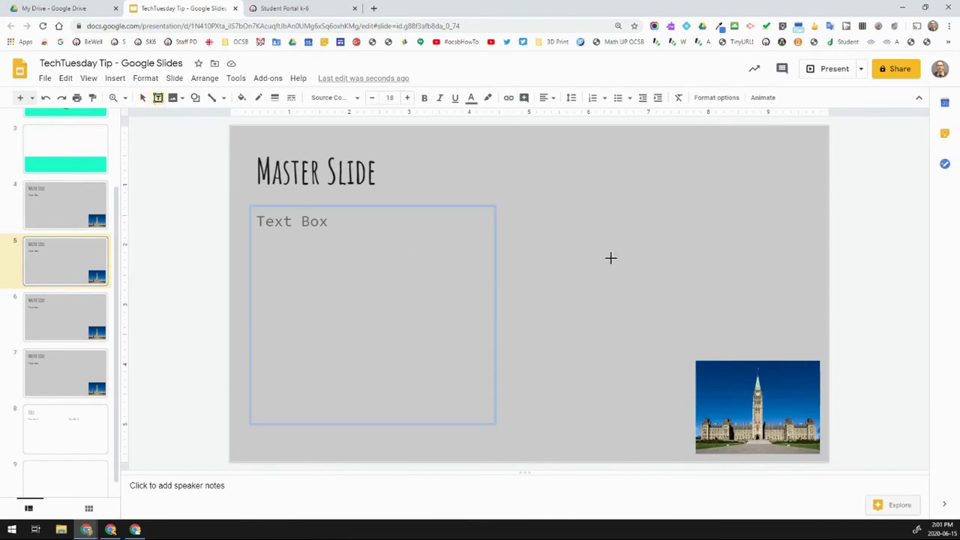
left_click_drag(566, 176, 803, 319)
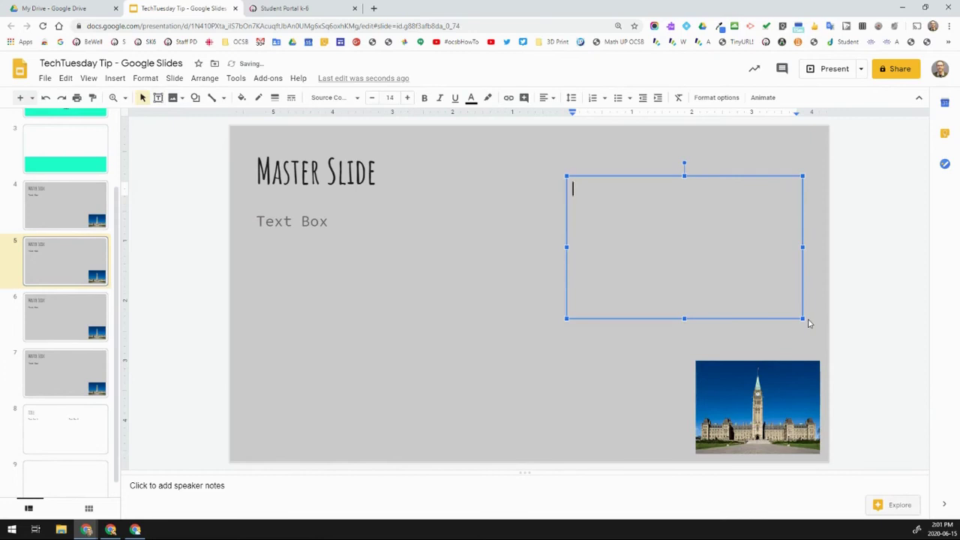
type("Typing")
Clear the word from the new text box on slide 5 and cut the empty box from the slide.
left_click_drag(622, 189, 570, 189)
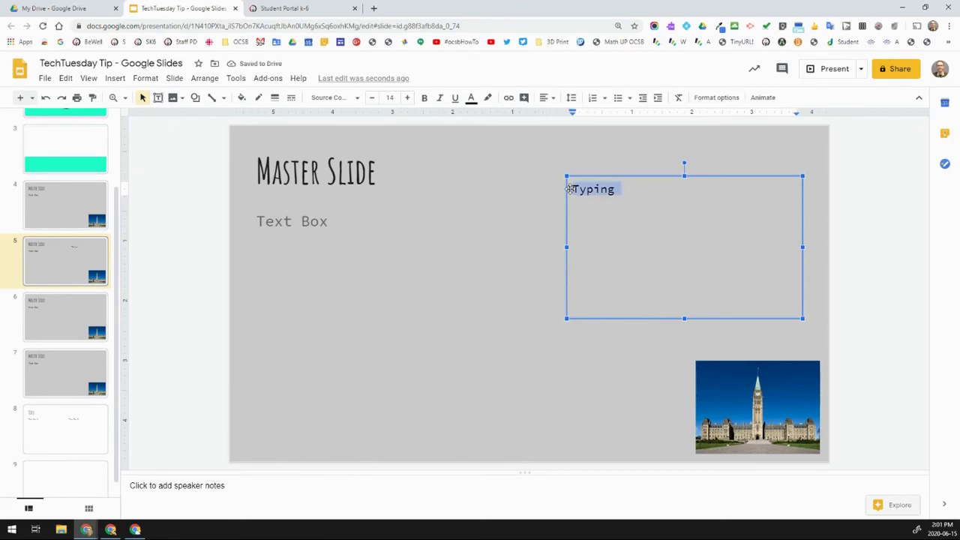
key("BackSpace")
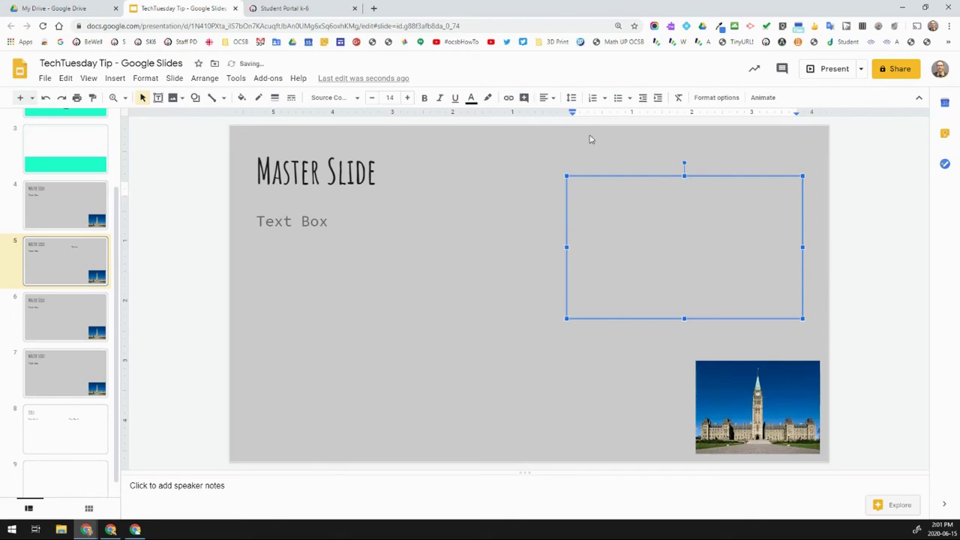
left_click(585, 159)
key("ctrl+z")
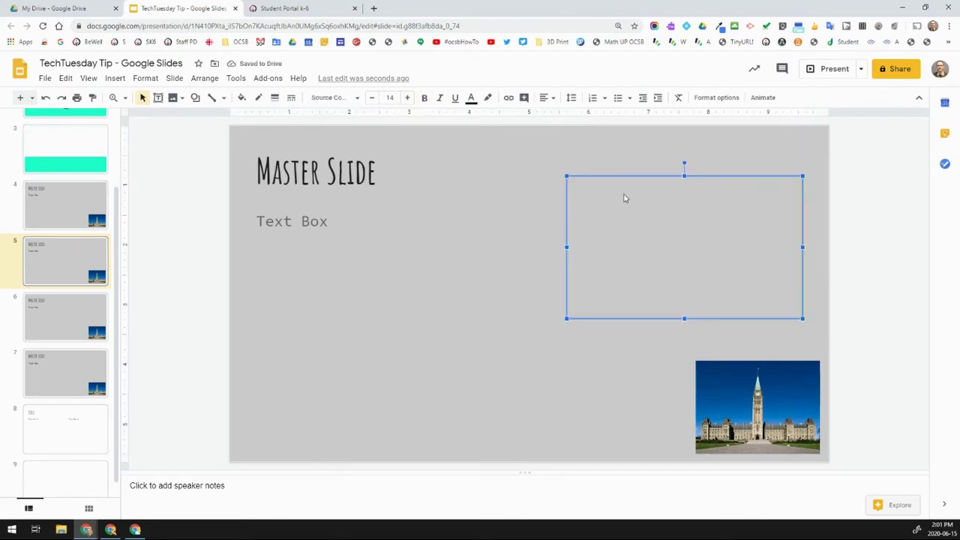
right_click(601, 186)
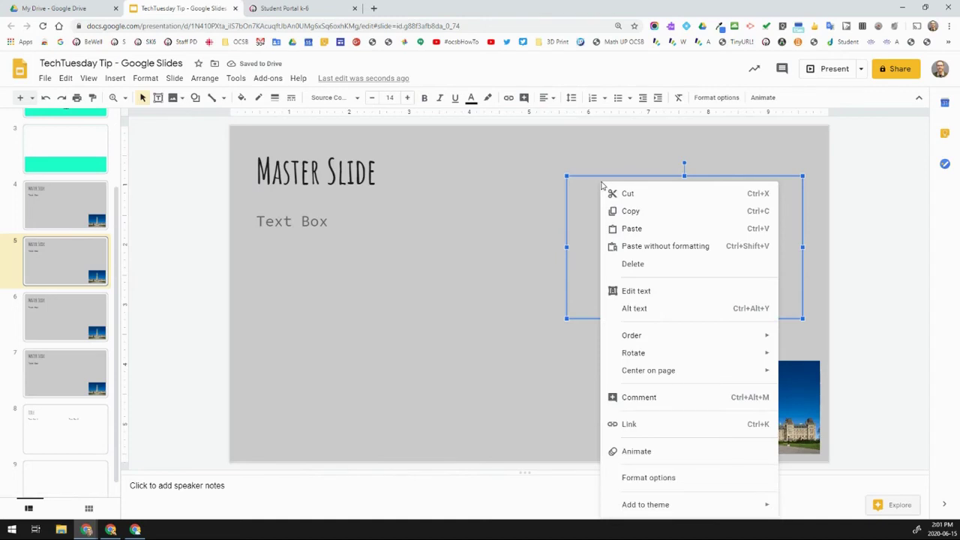
left_click(629, 198)
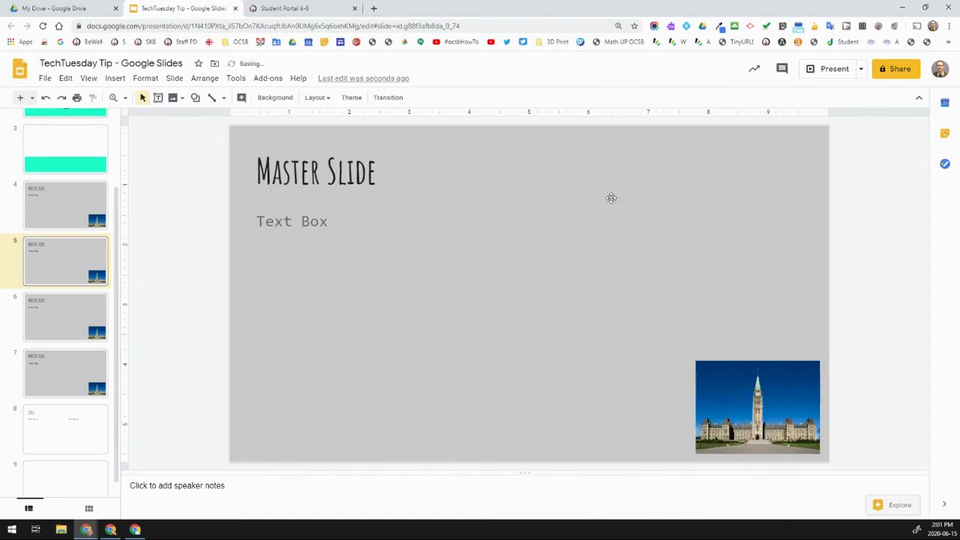
Duplicate the "Text Box" placeholder on slide 5 and place the copy in the slide's upper-right area above the Parliament image.
left_click(329, 234)
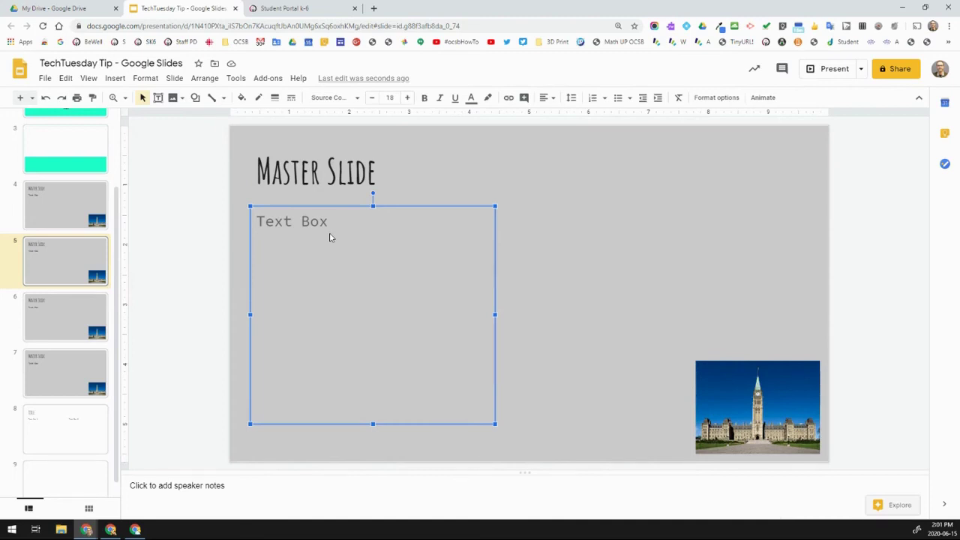
key("ctrl+d")
left_click_drag(339, 280, 649, 201)
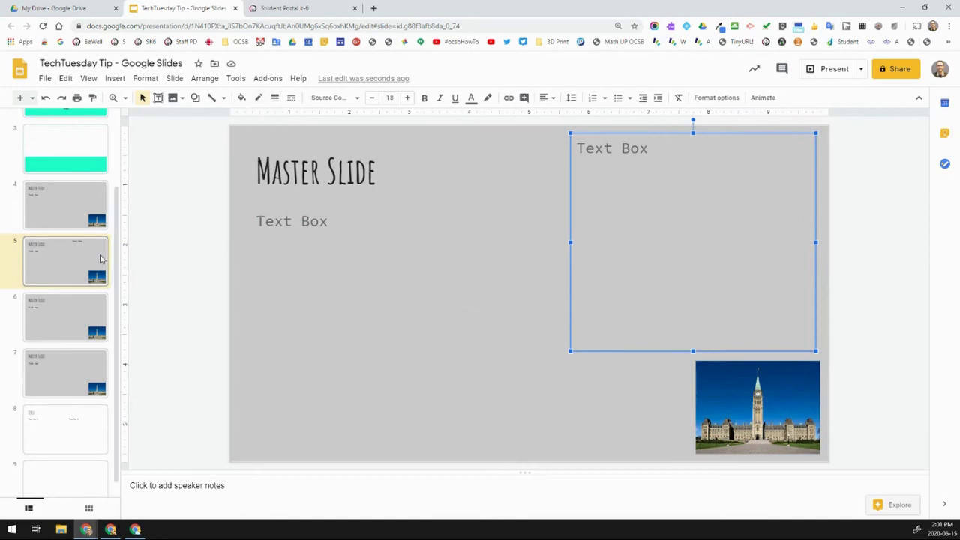
Give the yellow title box on slide 2 a dark grey border and deselect it.
scroll(51, 283, "up", 3)
left_click(69, 191)
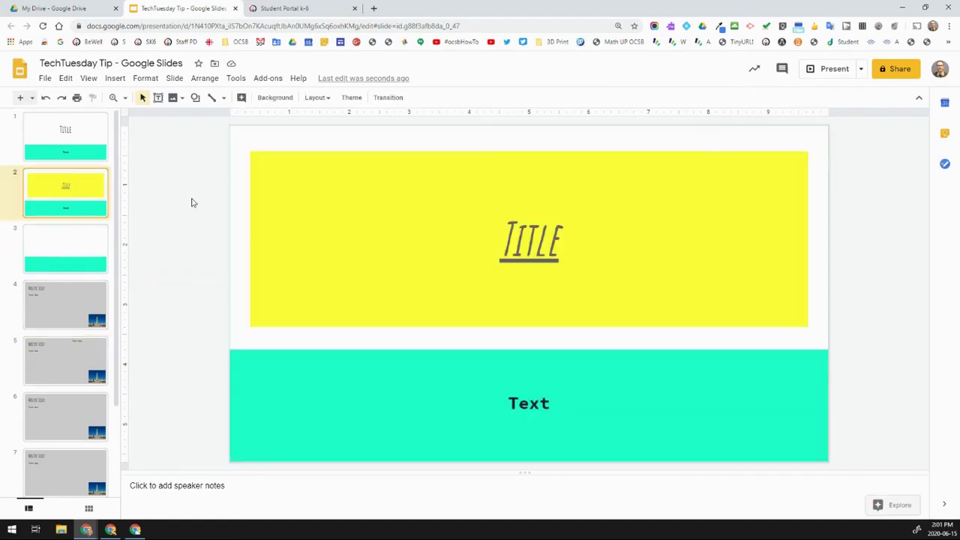
left_click(314, 217)
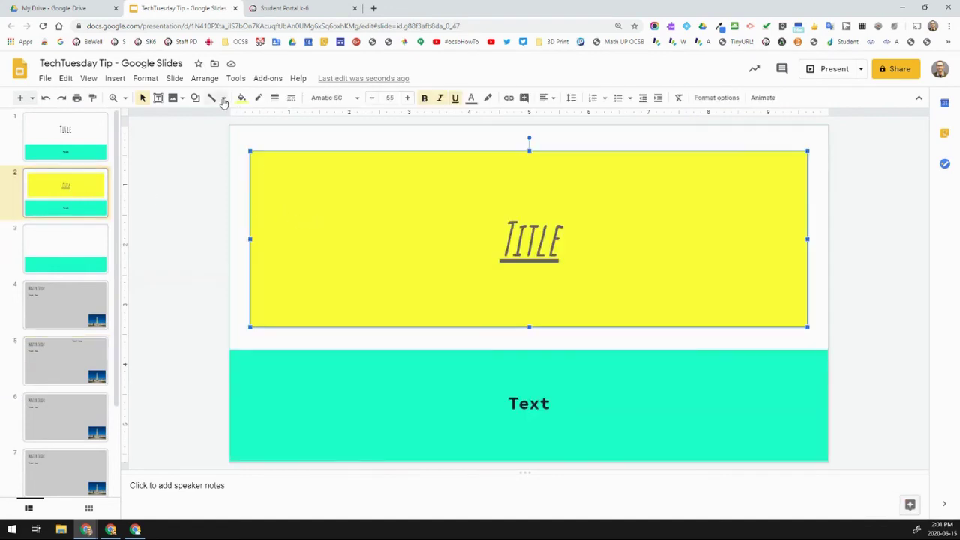
left_click(258, 99)
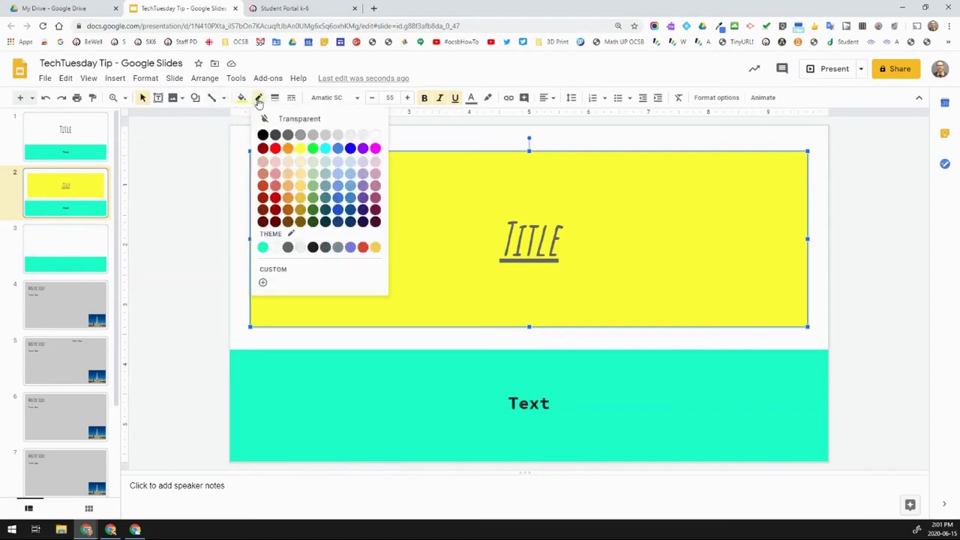
left_click(275, 135)
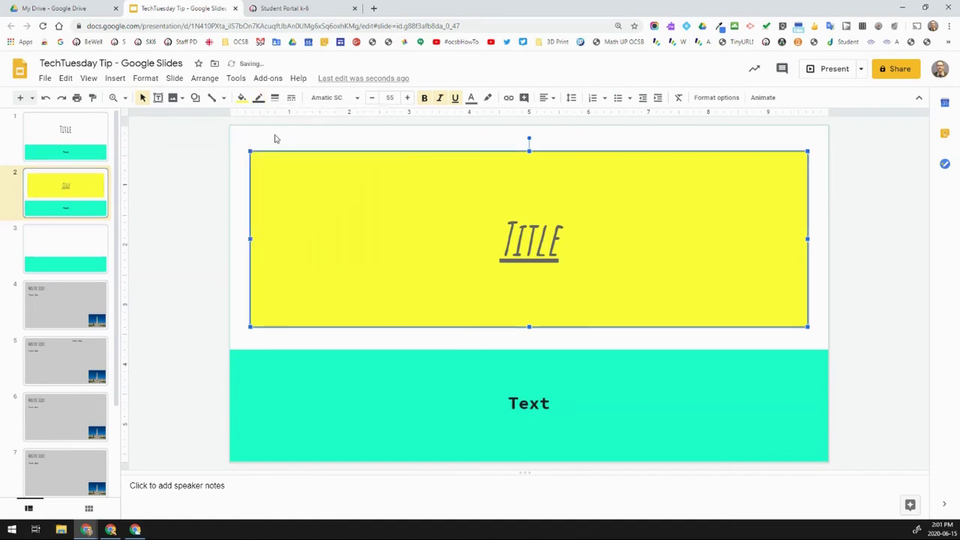
left_click(204, 186)
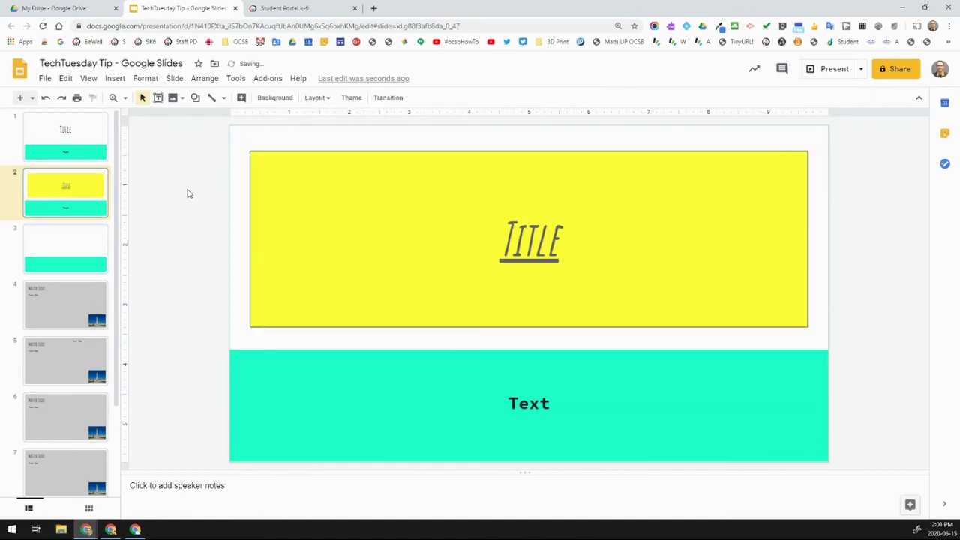
Increase the border weight of the yellow title box on slide 2 and deselect it.
left_click(282, 155)
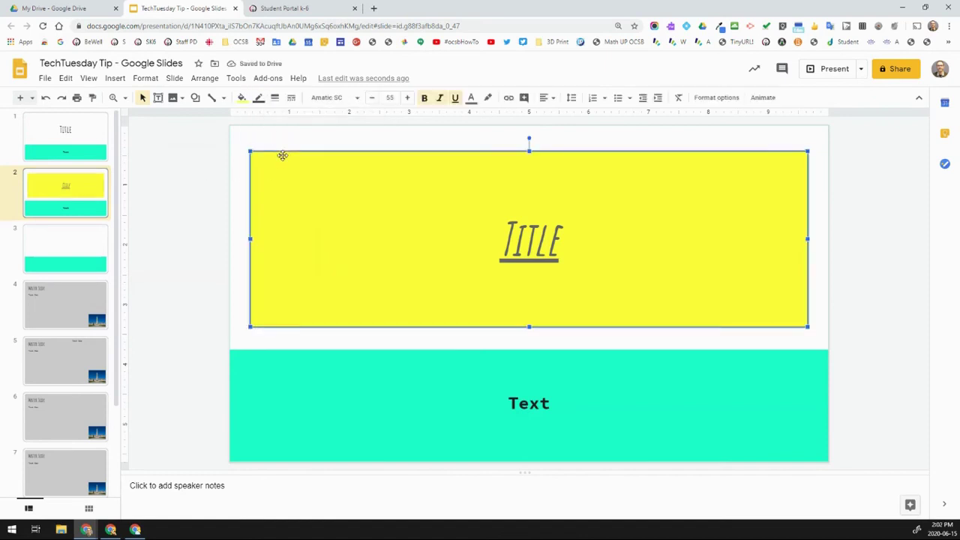
left_click(258, 99)
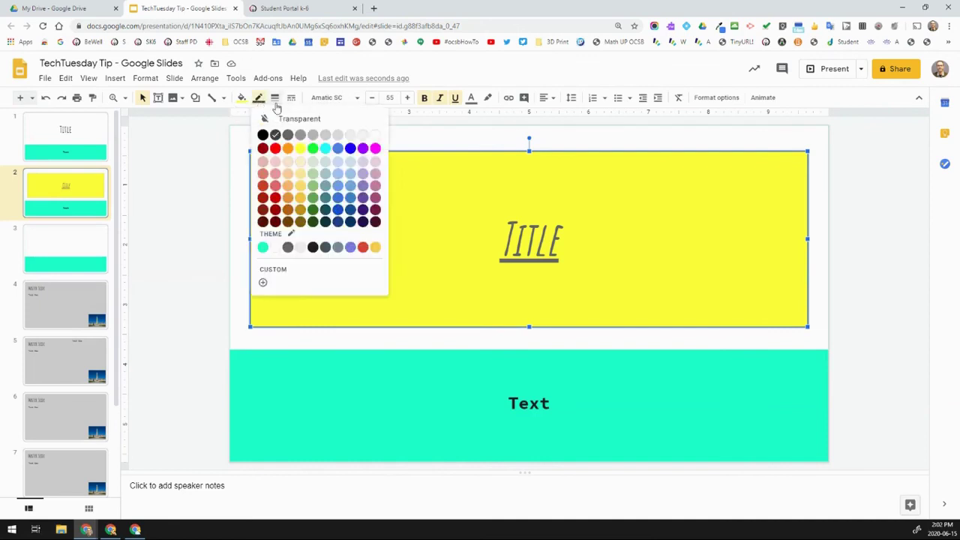
left_click(275, 98)
left_click(295, 152)
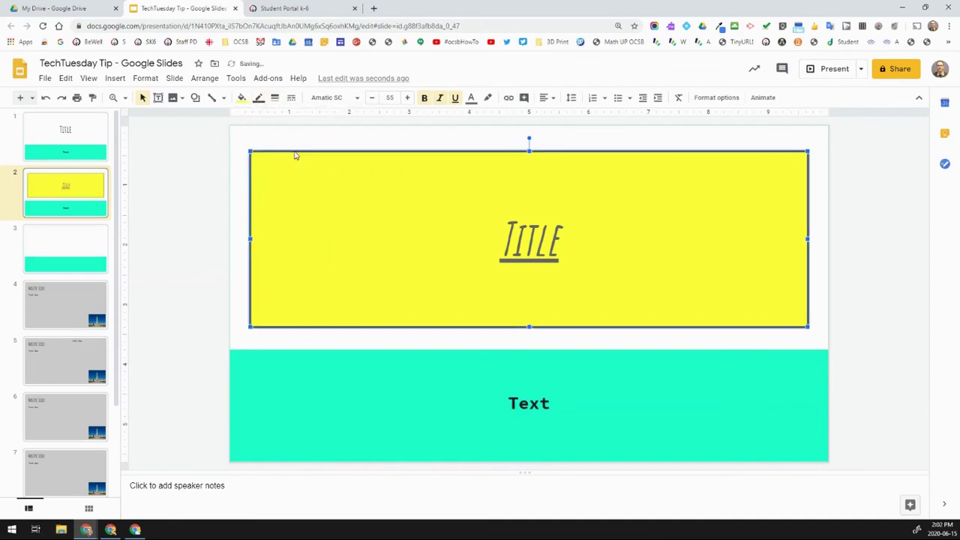
left_click(178, 194)
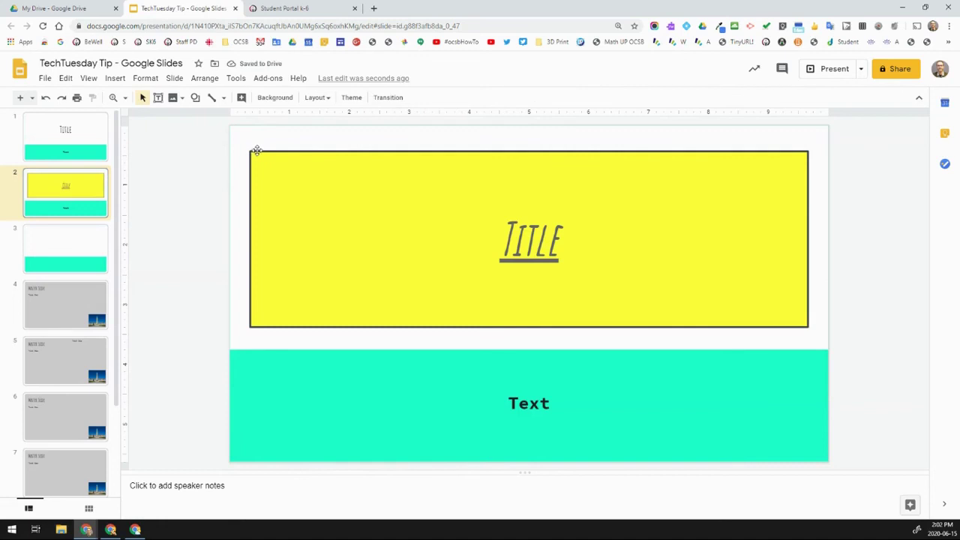
left_click(321, 98)
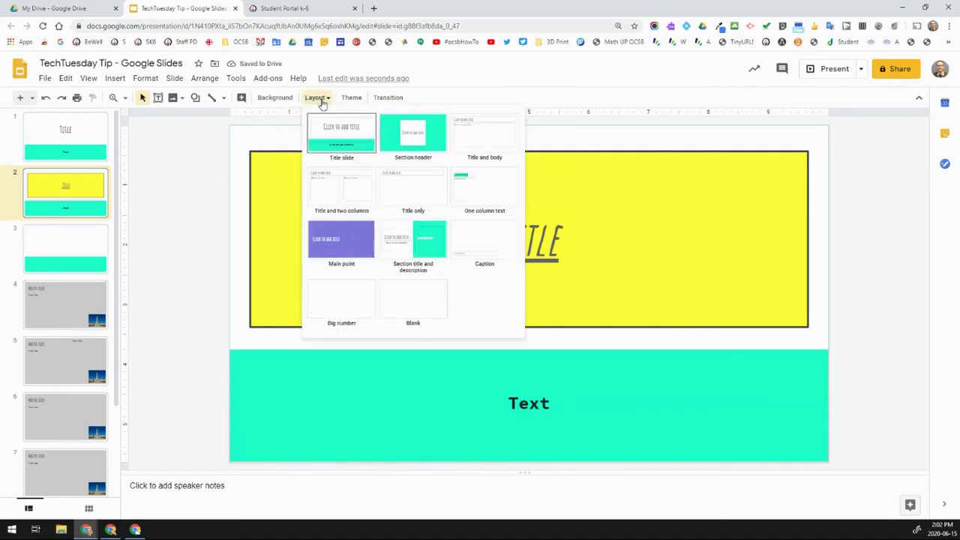
left_click(352, 99)
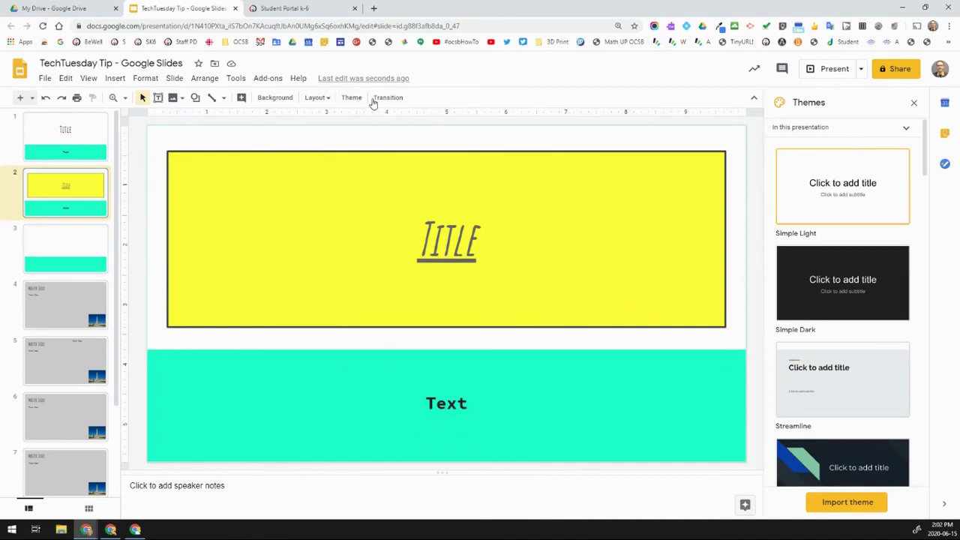
left_click(375, 102)
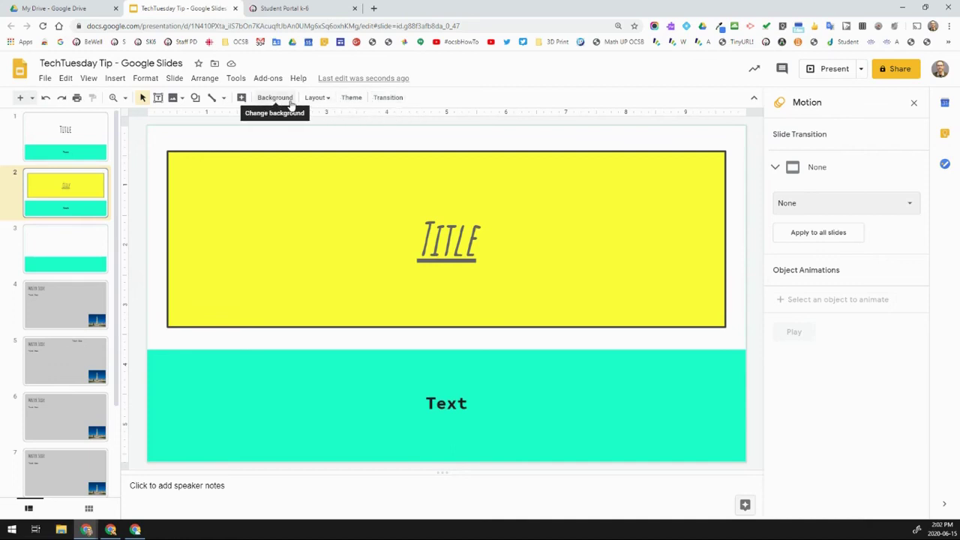
left_click(914, 103)
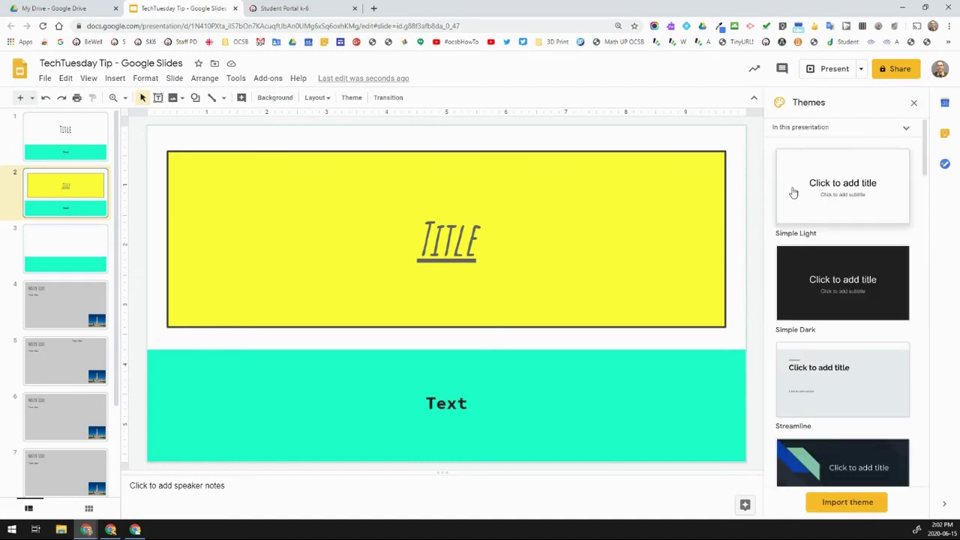
left_click(914, 103)
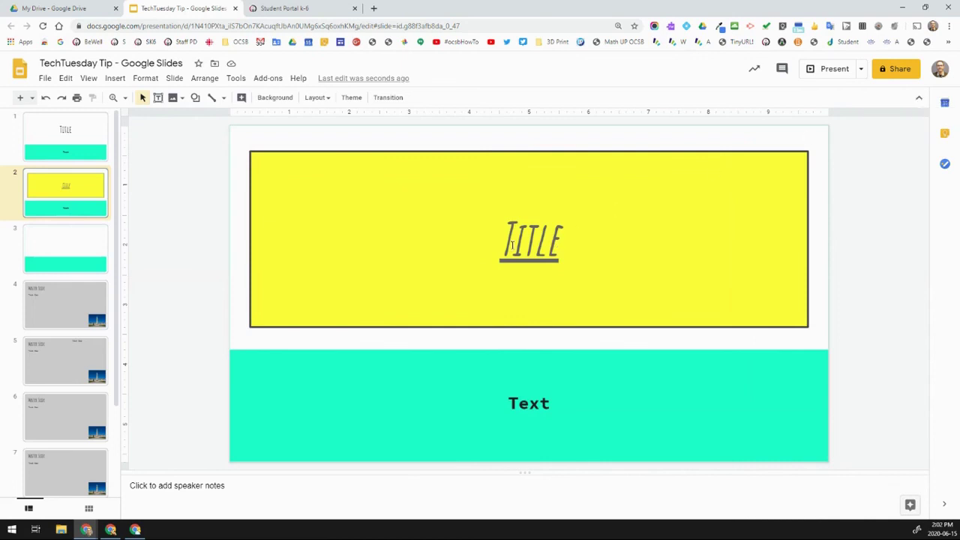
Attach the comment "Comment in the margins" to the word "Text" in slide 2's subtitle box.
left_click(518, 395)
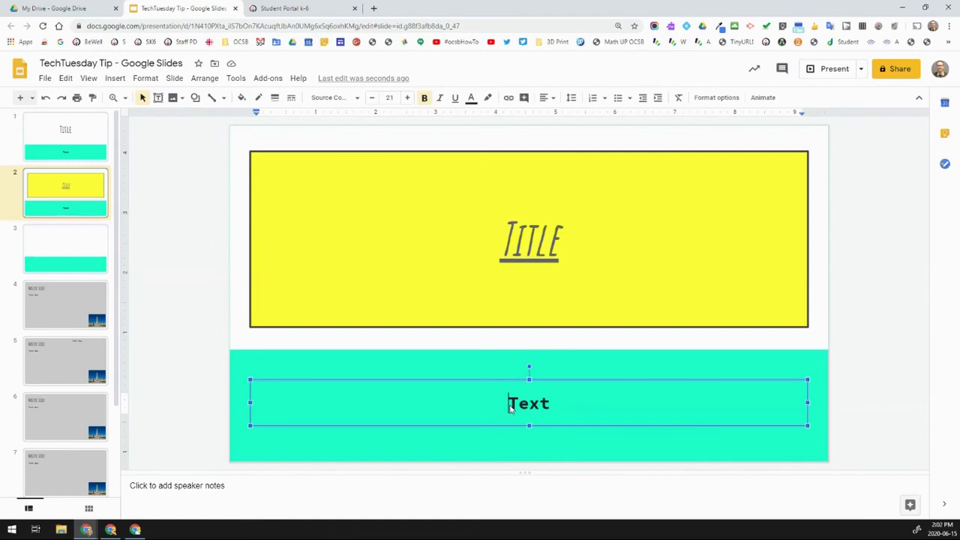
left_click_drag(511, 404, 551, 405)
left_click(117, 79)
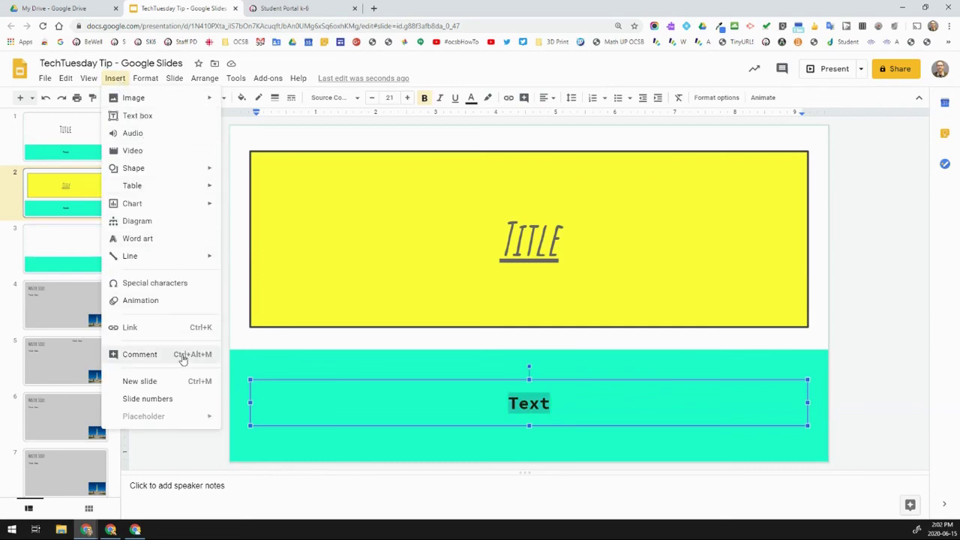
left_click(141, 355)
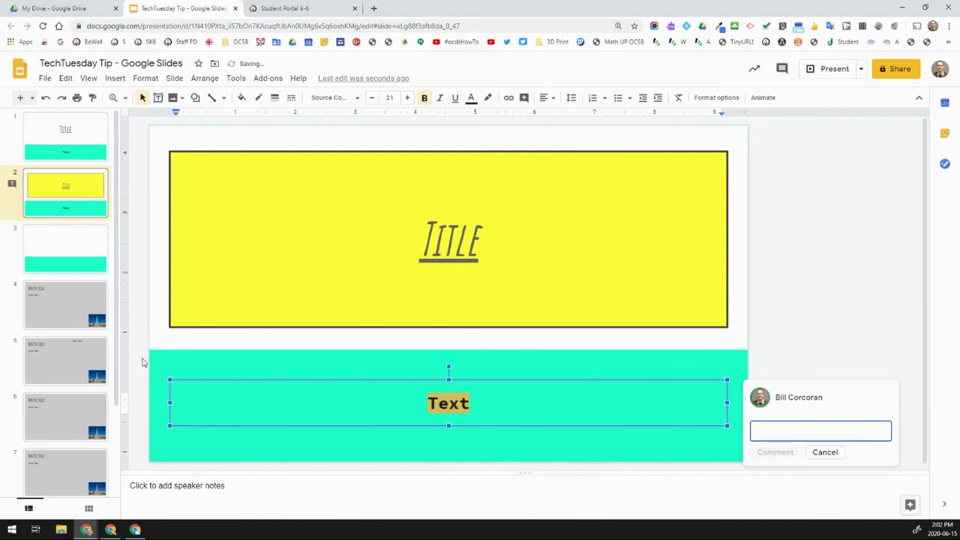
type("Comment i")
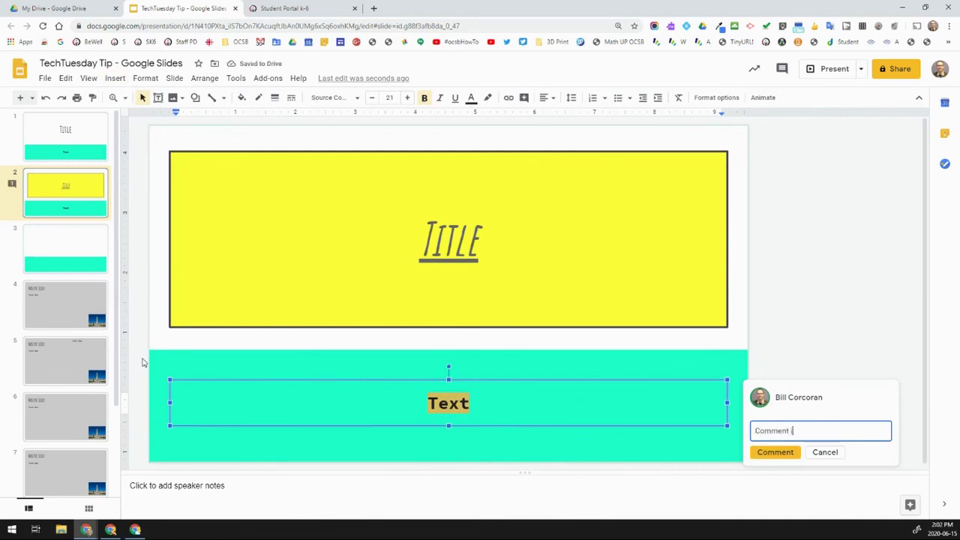
type("n the margins")
left_click(775, 453)
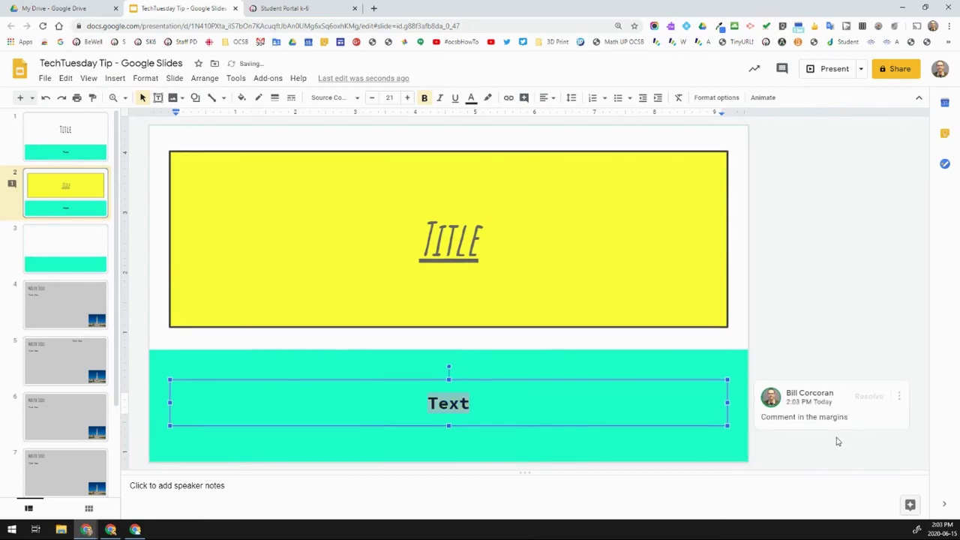
Add the speaker note "Planning or feedback" to slide 2 and leave the notes area.
left_click(220, 488)
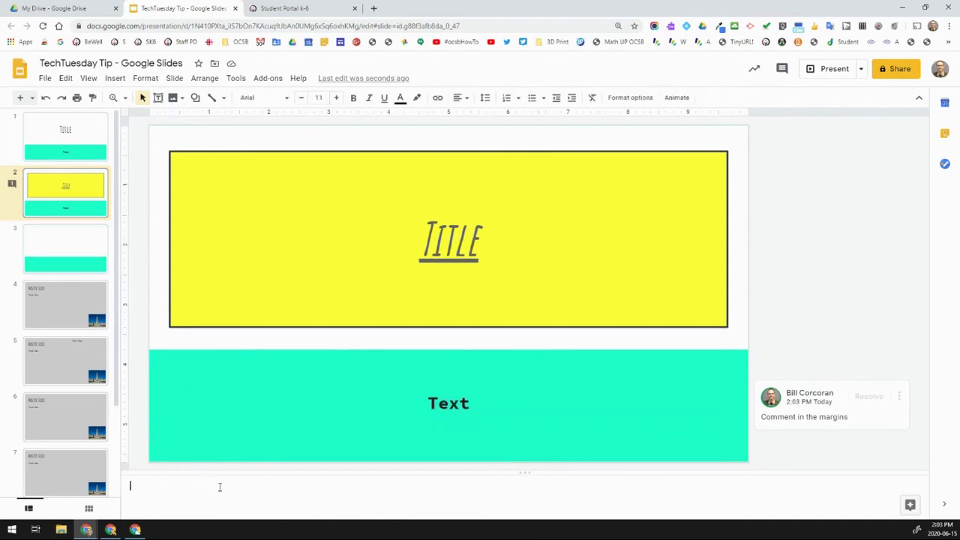
type("Plan")
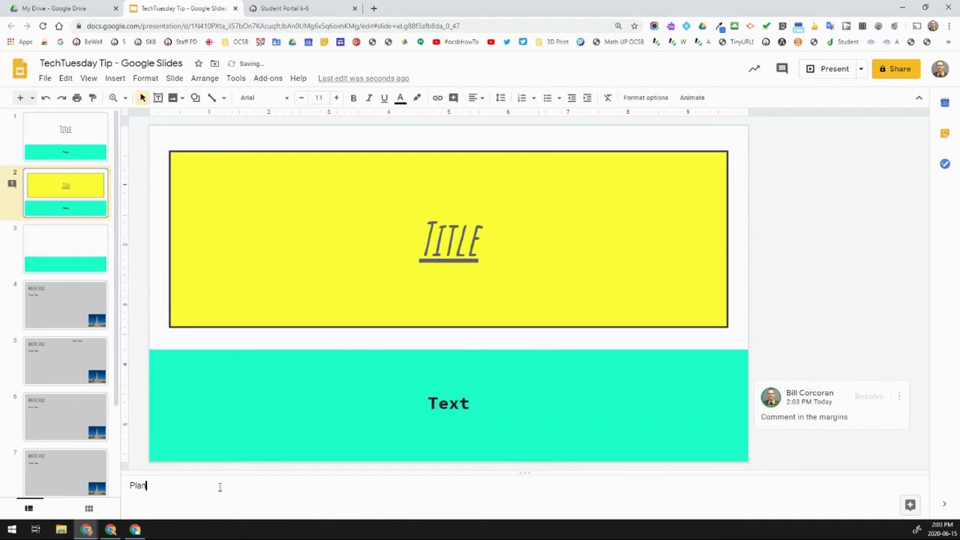
type("ning or feedback")
left_click(860, 253)
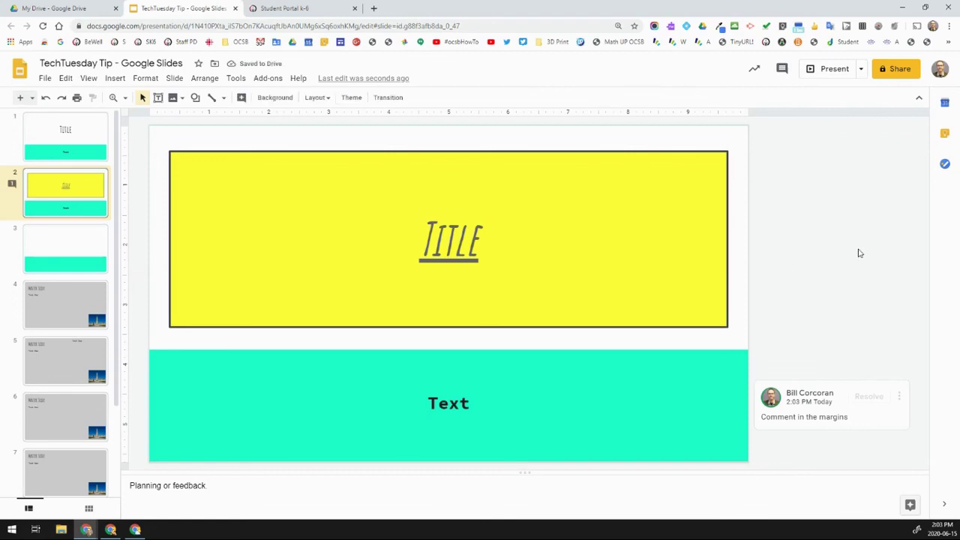